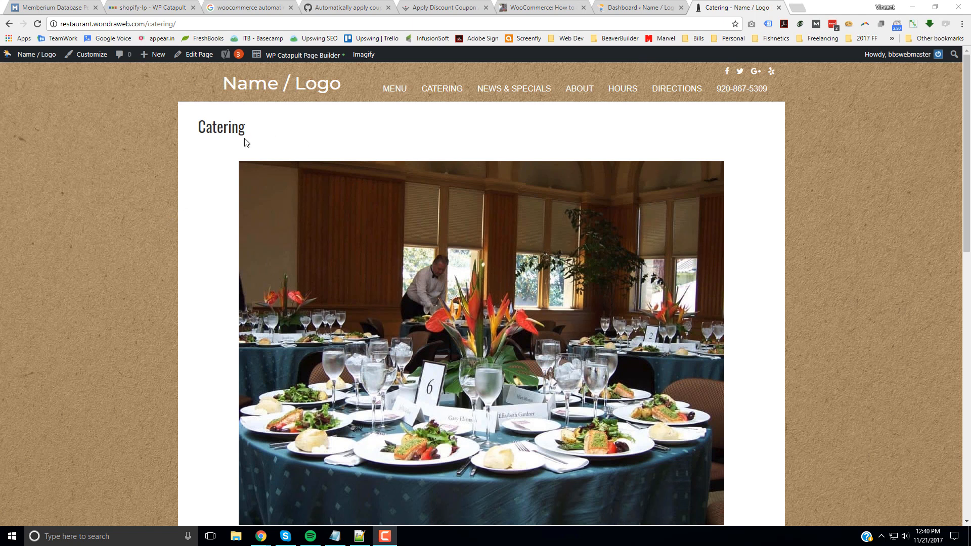
Look over the Catering page and open it for editing in the page builder
scroll(511, 270, "down", 3)
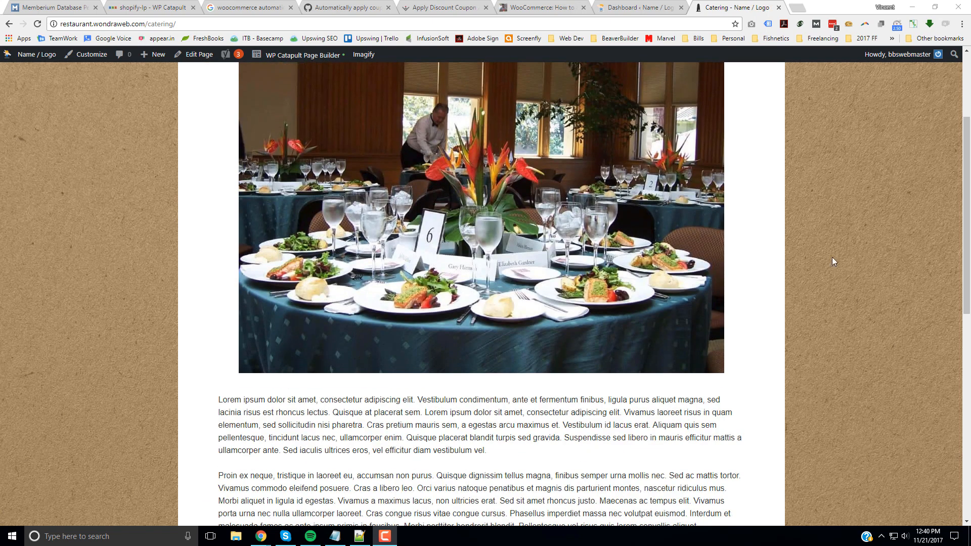
scroll(832, 258, "down", 9)
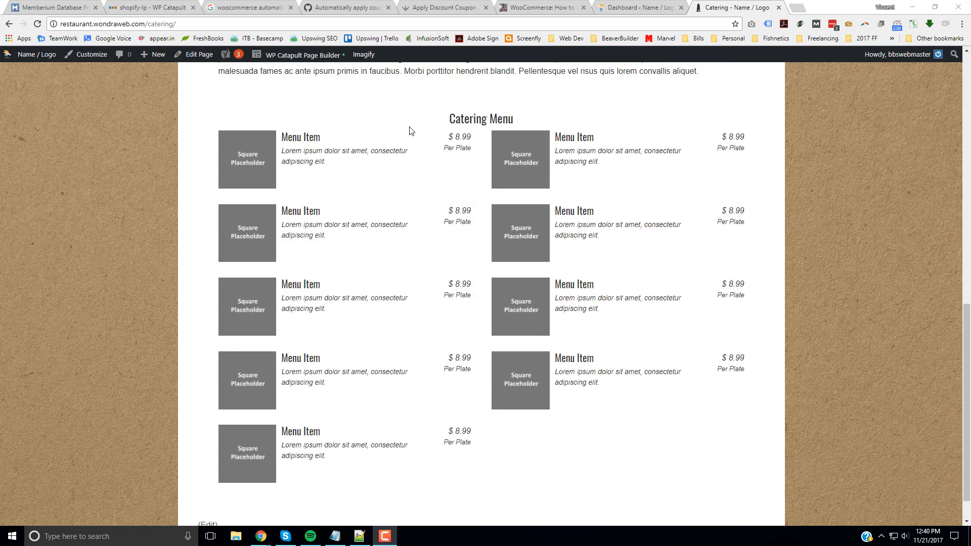
scroll(883, 325, "up", 9)
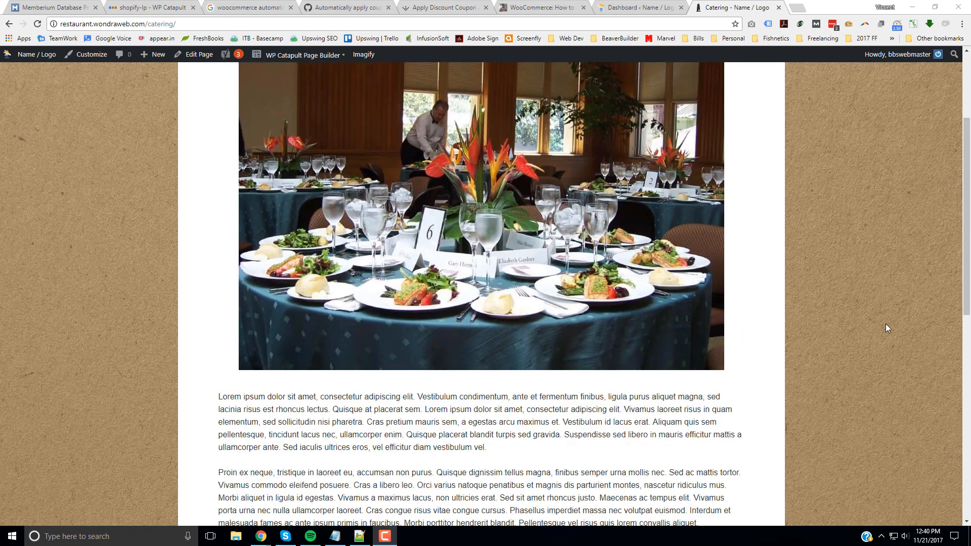
scroll(885, 326, "up", 3)
mouse_move(296, 56)
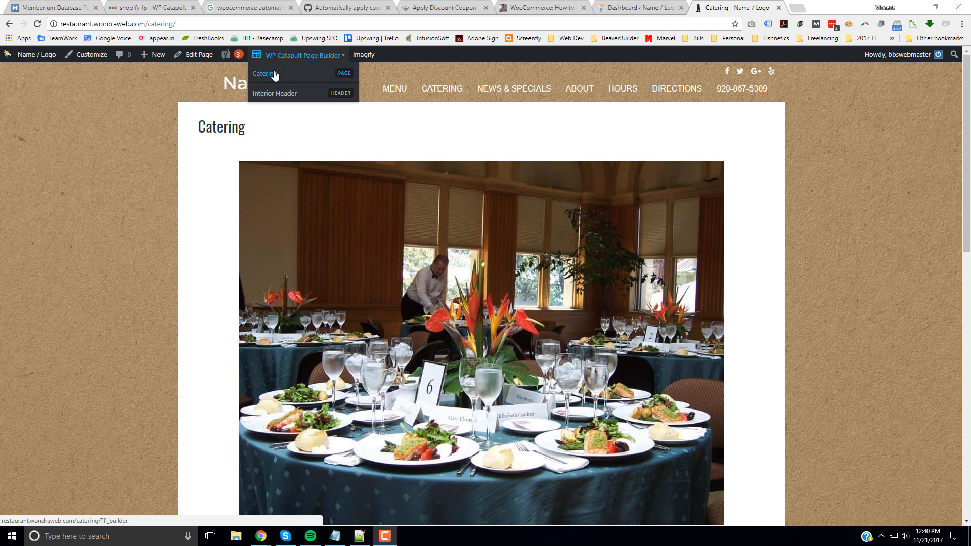
left_click(325, 81)
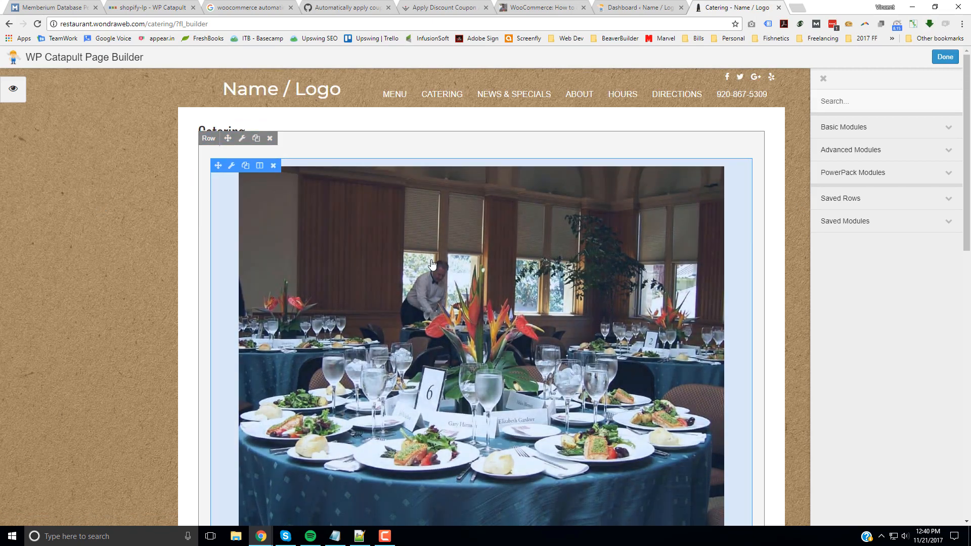
Open the settings of the banquet photo near the top of the Catering page and start replacing its image
scroll(430, 264, "down", 12)
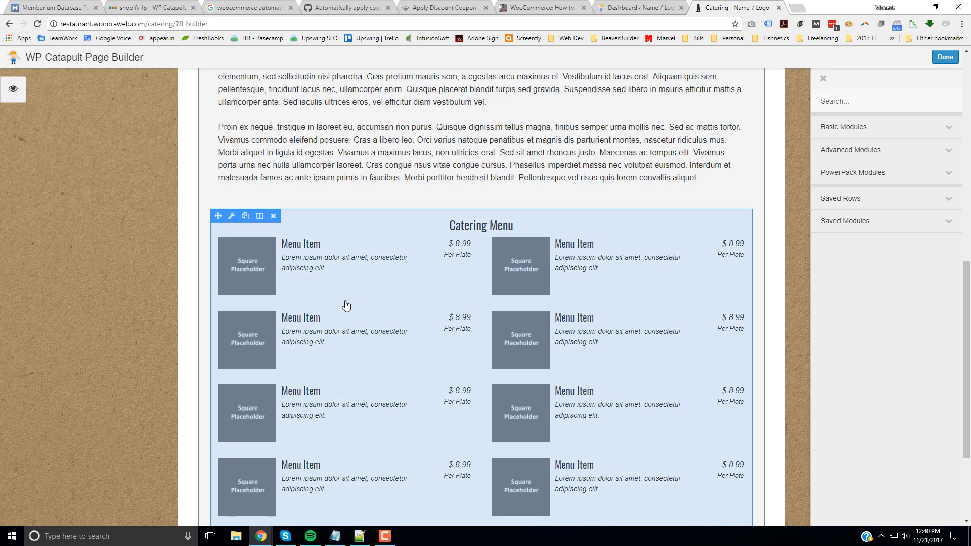
scroll(532, 271, "up", 8)
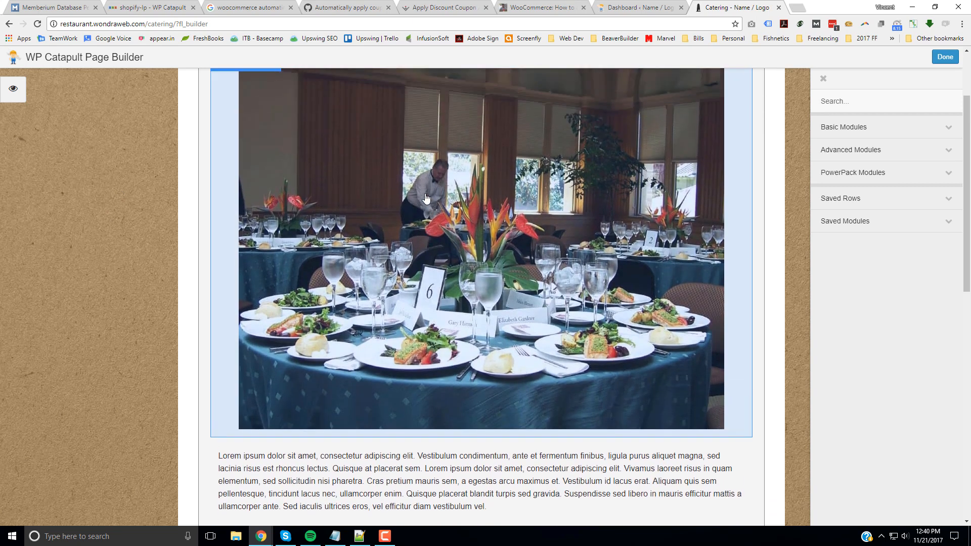
scroll(531, 284, "up", 2)
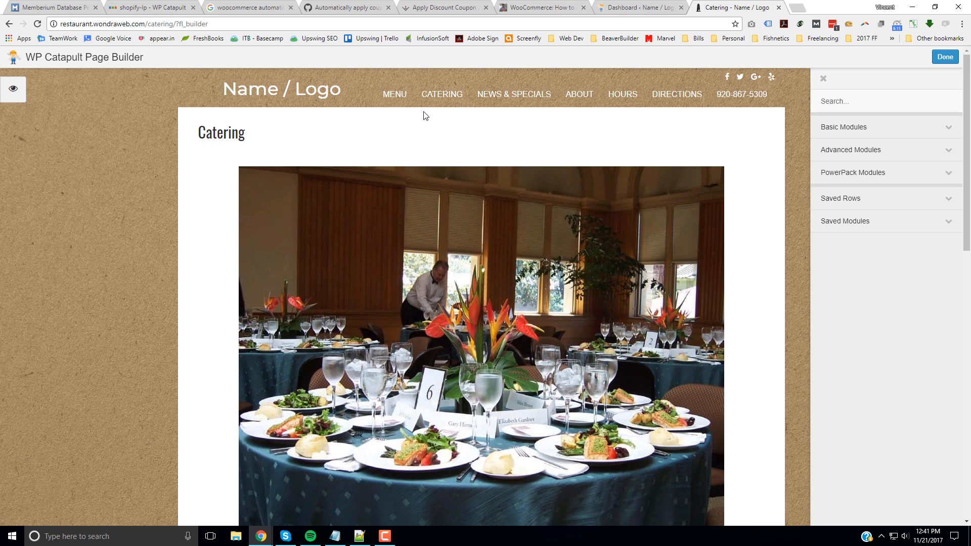
left_click(385, 266)
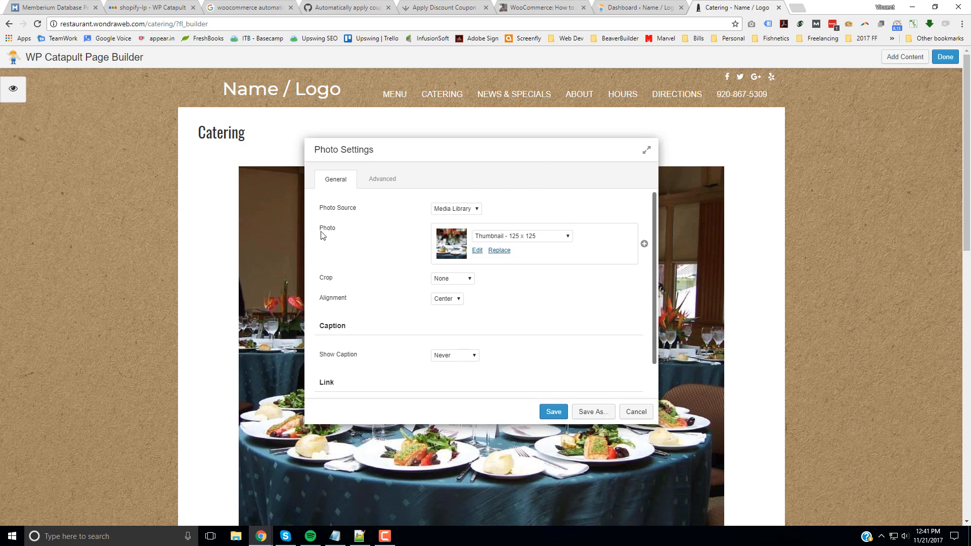
left_click(501, 251)
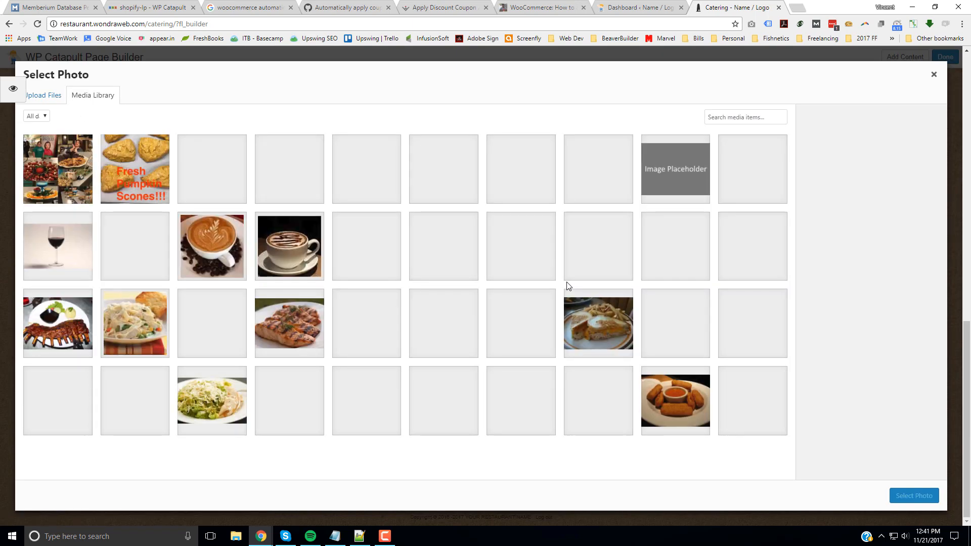
Replace the banquet photo with Maine-Lobster-Dinner.jpg from the media library
scroll(349, 326, "down", 2)
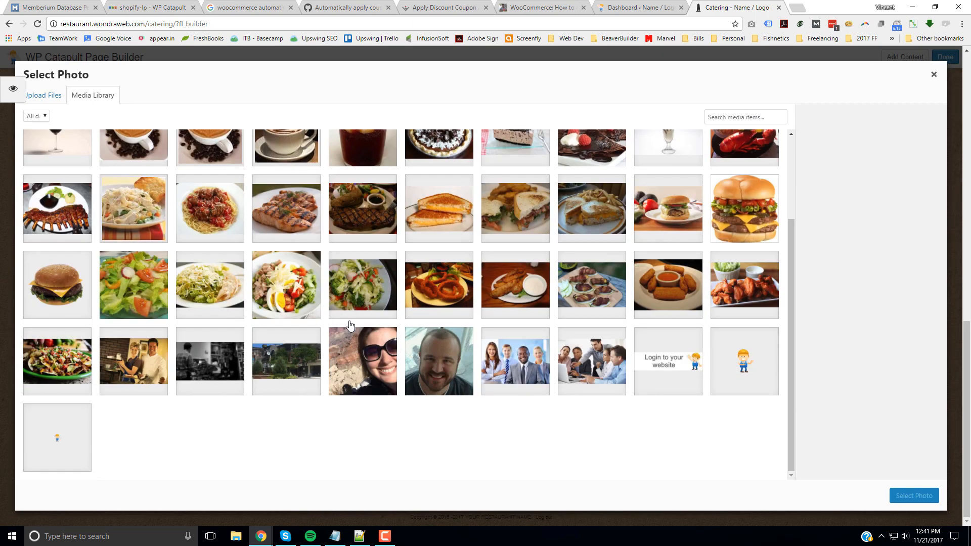
scroll(400, 288, "up", 1)
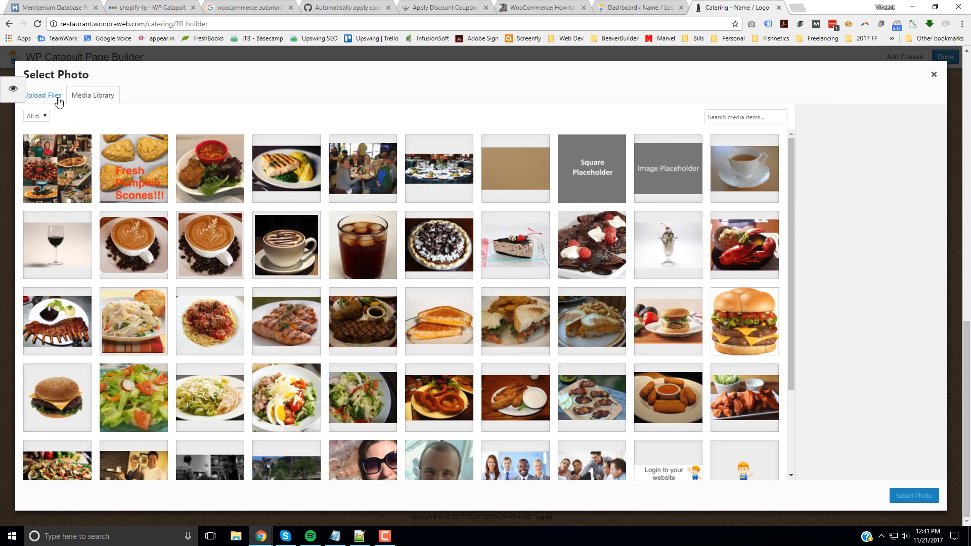
left_click(55, 100)
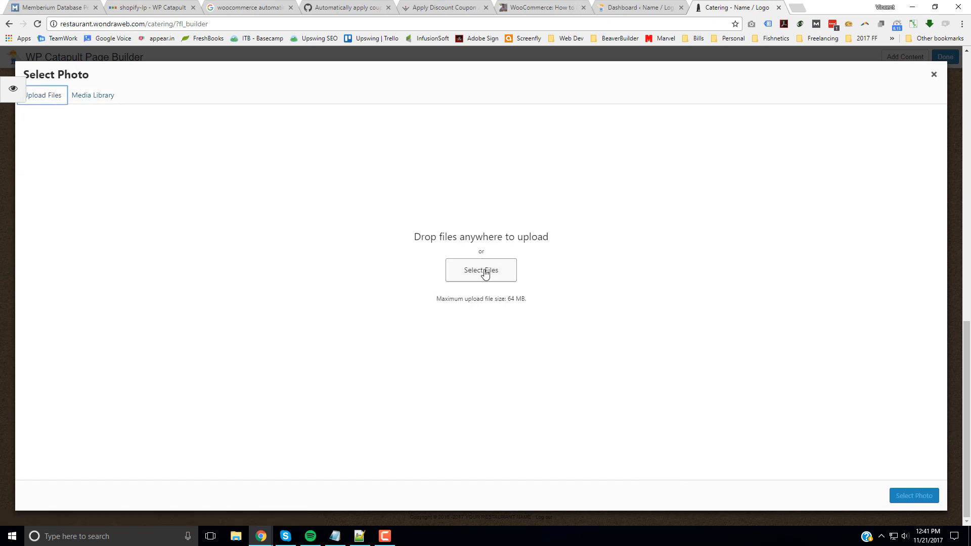
left_click(98, 102)
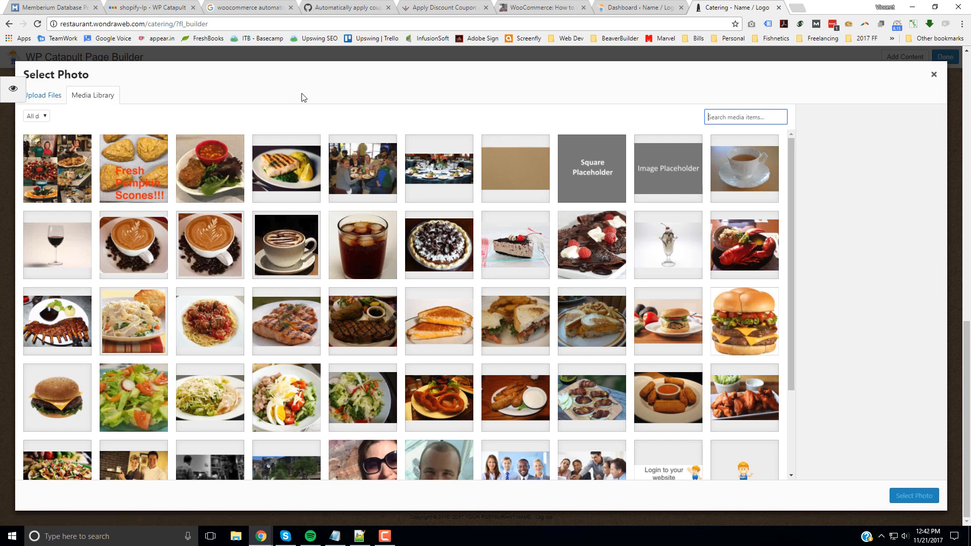
scroll(625, 267, "down", 2)
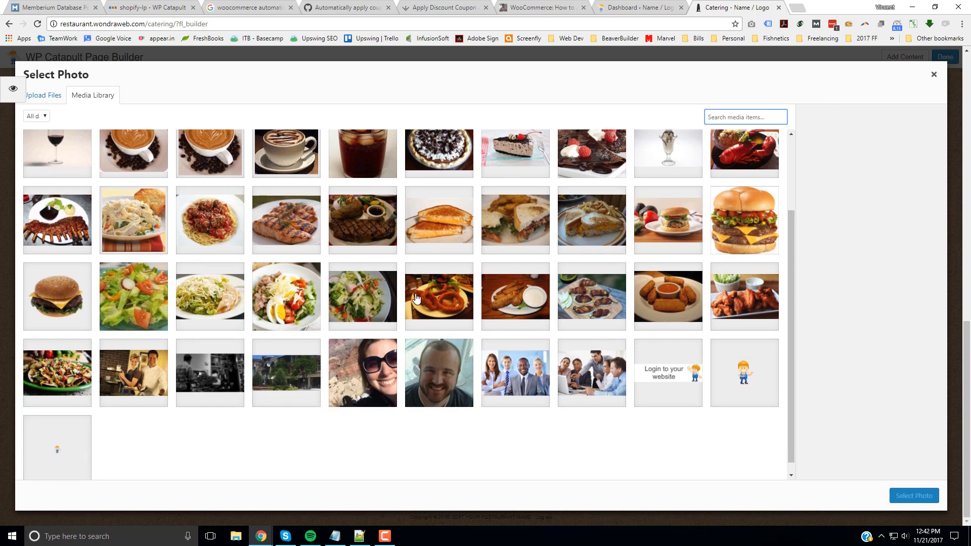
scroll(416, 299, "up", 2)
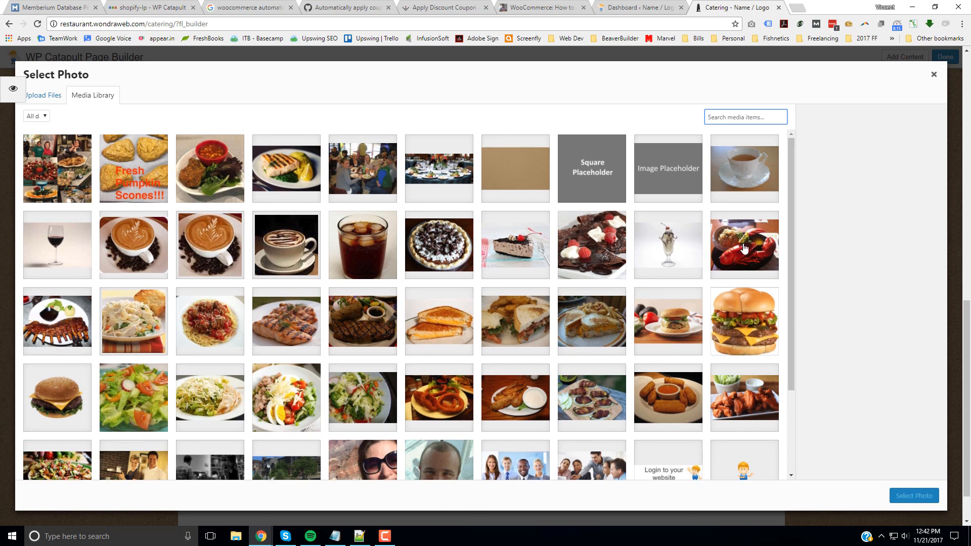
left_click(744, 247)
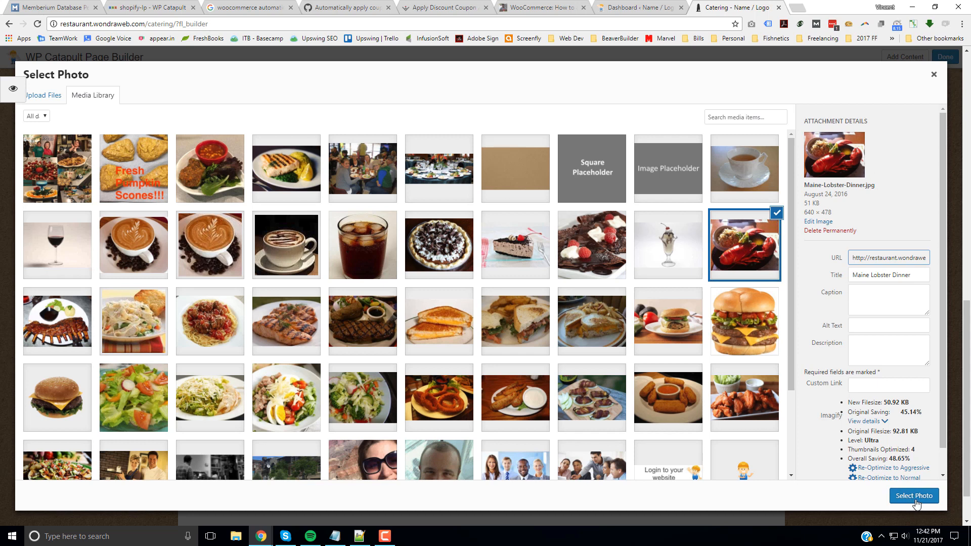
left_click(915, 497)
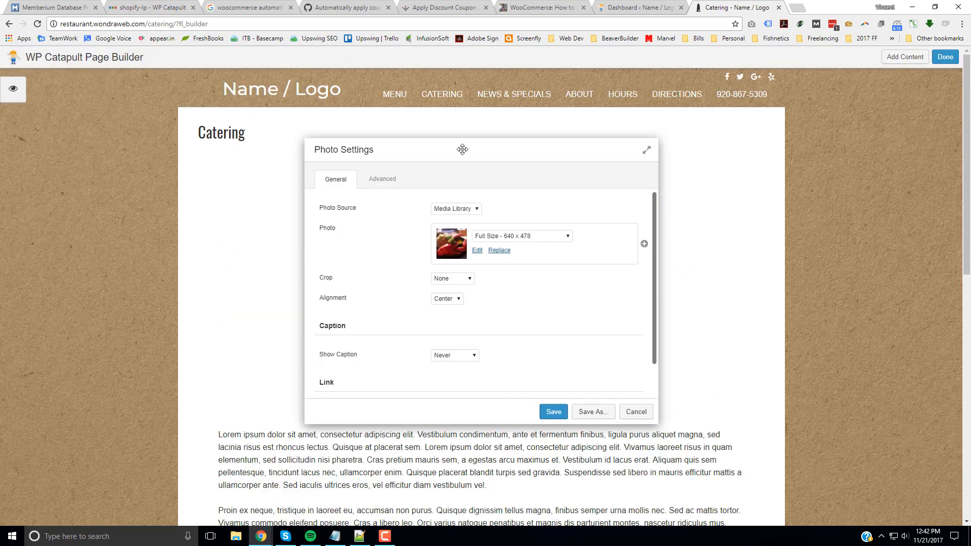
Check the photo's size and crop options, and save the settings with Full Size - 640 x 478 and no crop
left_click_drag(439, 154, 153, 136)
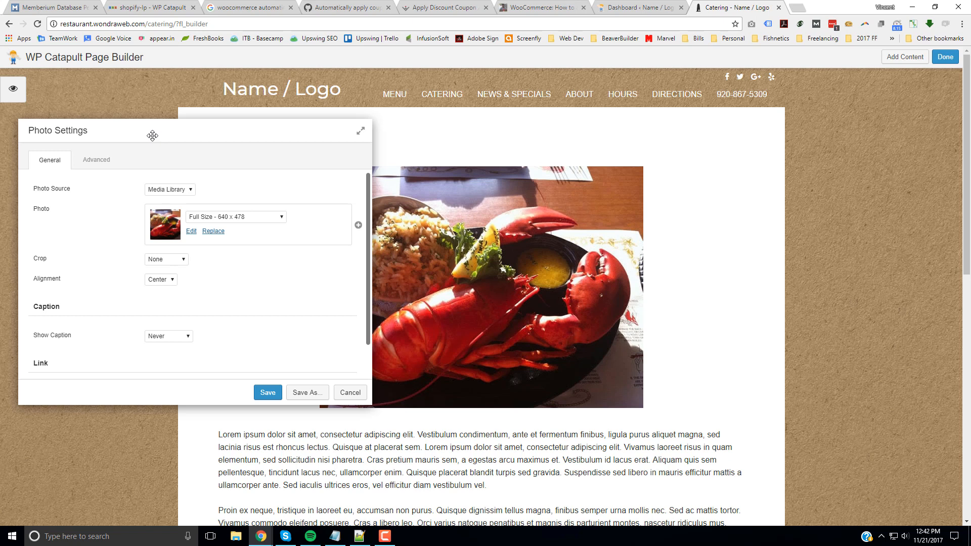
left_click(279, 218)
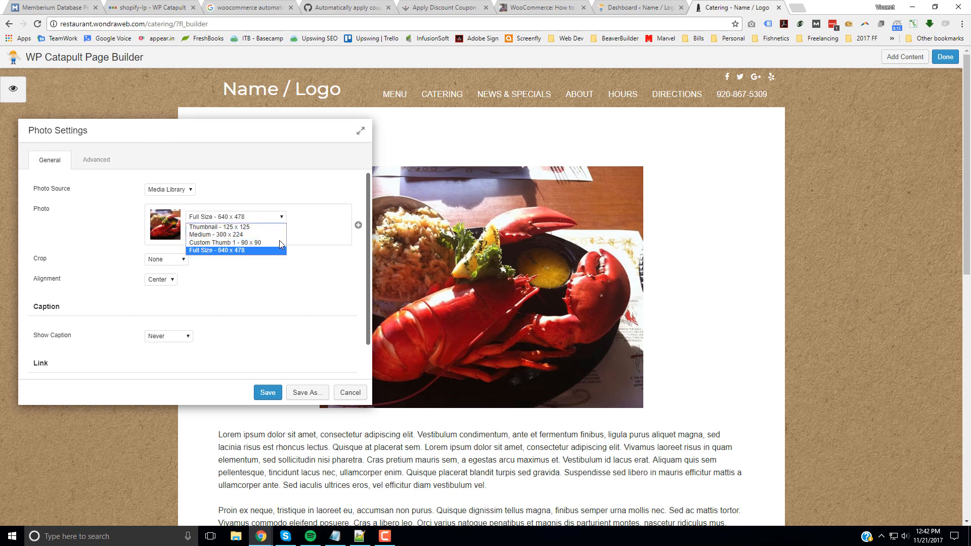
left_click(331, 224)
left_click(173, 261)
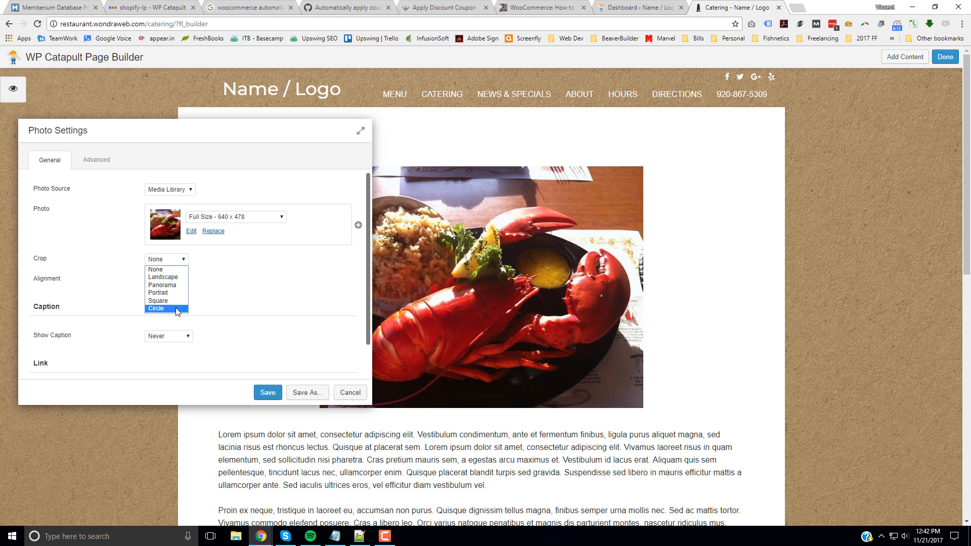
left_click(281, 302)
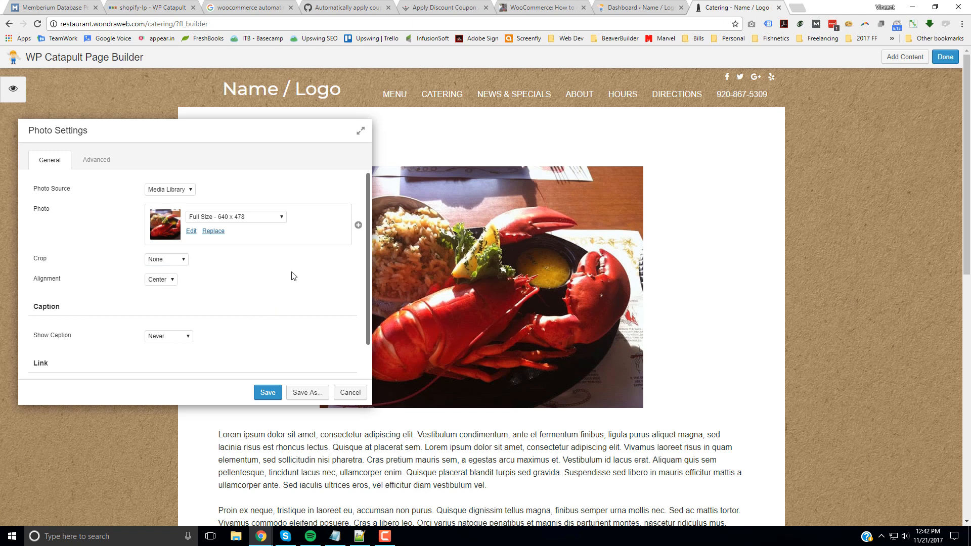
left_click(267, 394)
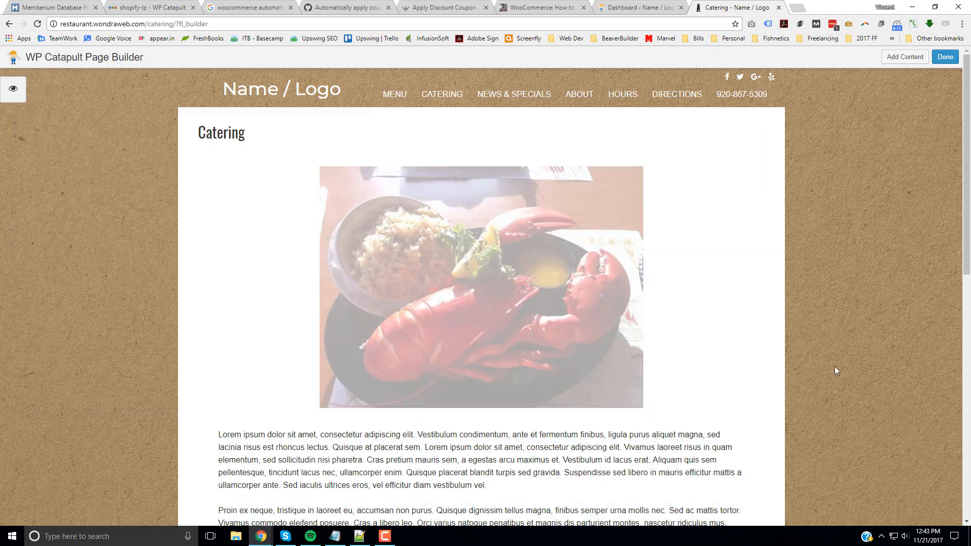
scroll(857, 324, "down", 3)
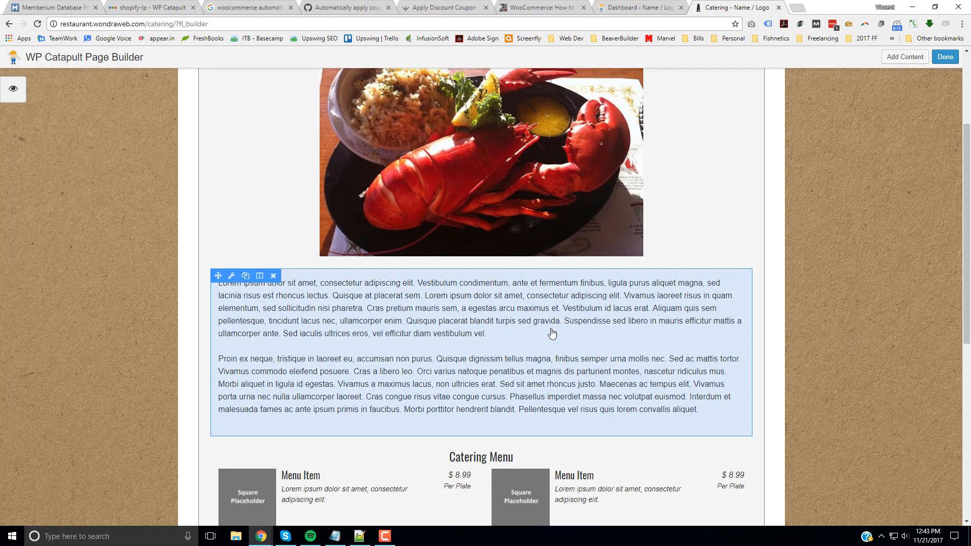
left_click(510, 339)
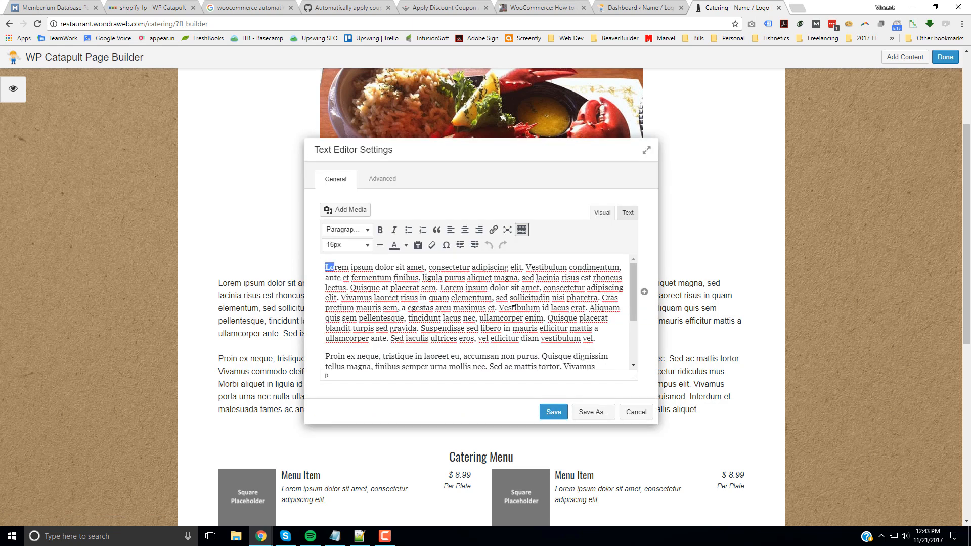
left_click_drag(327, 267, 639, 447)
key("BackSpace")
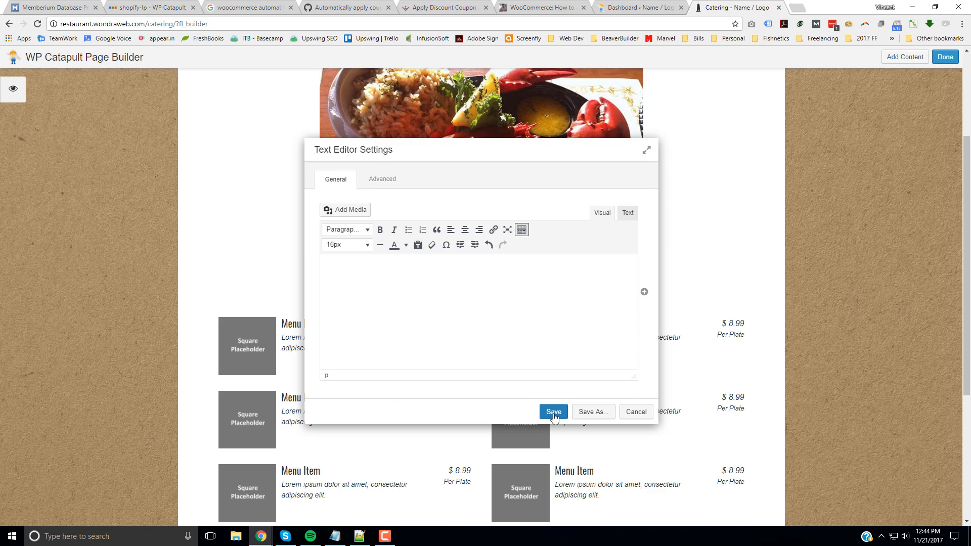
left_click(638, 414)
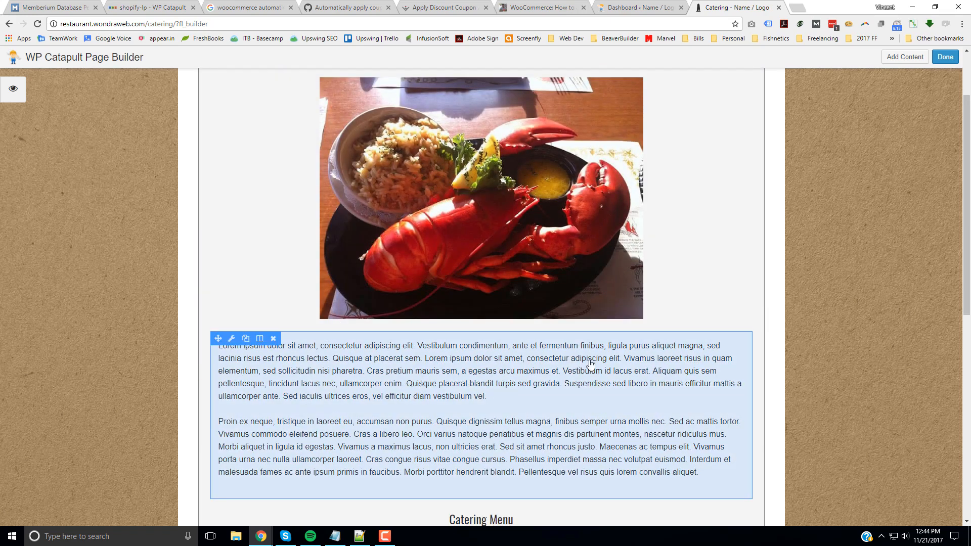
Delete the Catering Menu module below the text block
scroll(834, 314, "down", 6)
scroll(923, 284, "down", 2)
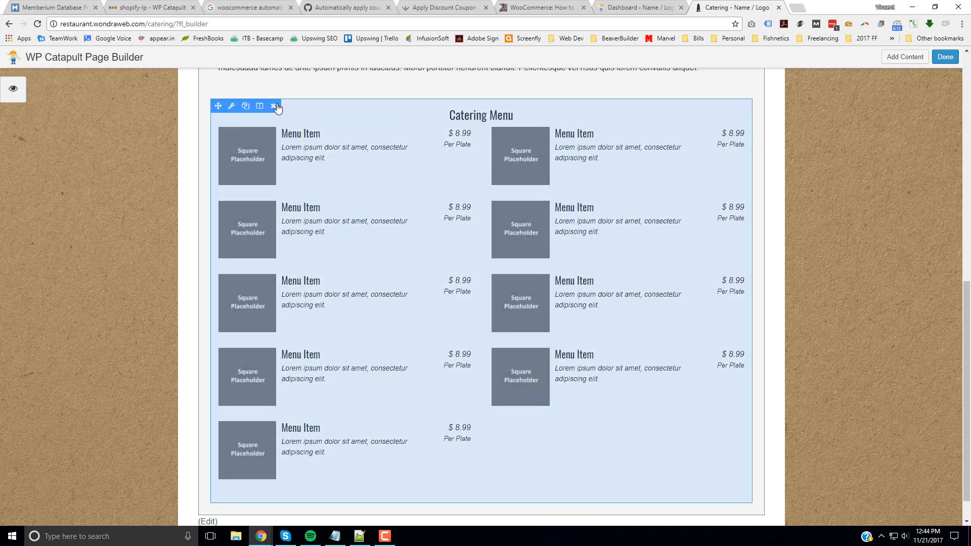
left_click(274, 108)
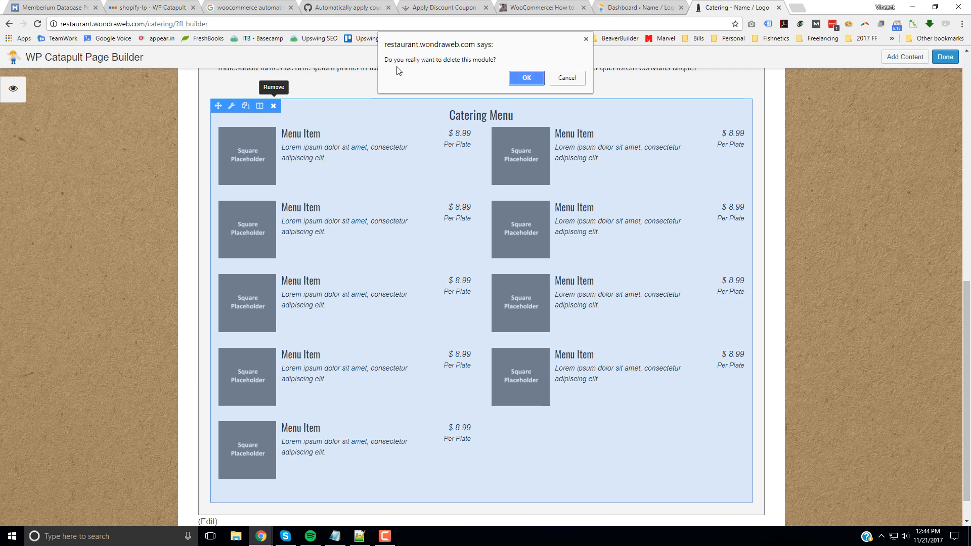
left_click(526, 79)
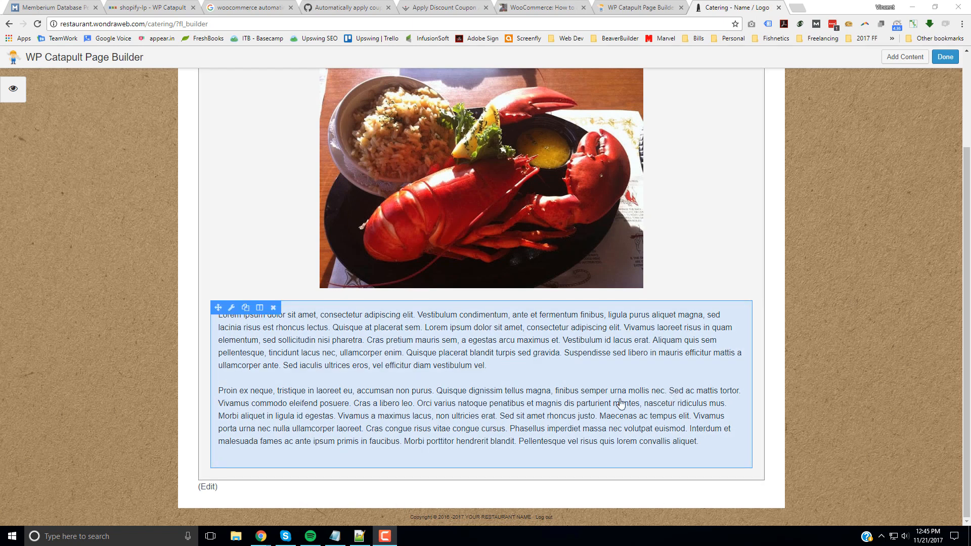
Add a Gallery module below the text block on the Catering page
left_click(901, 59)
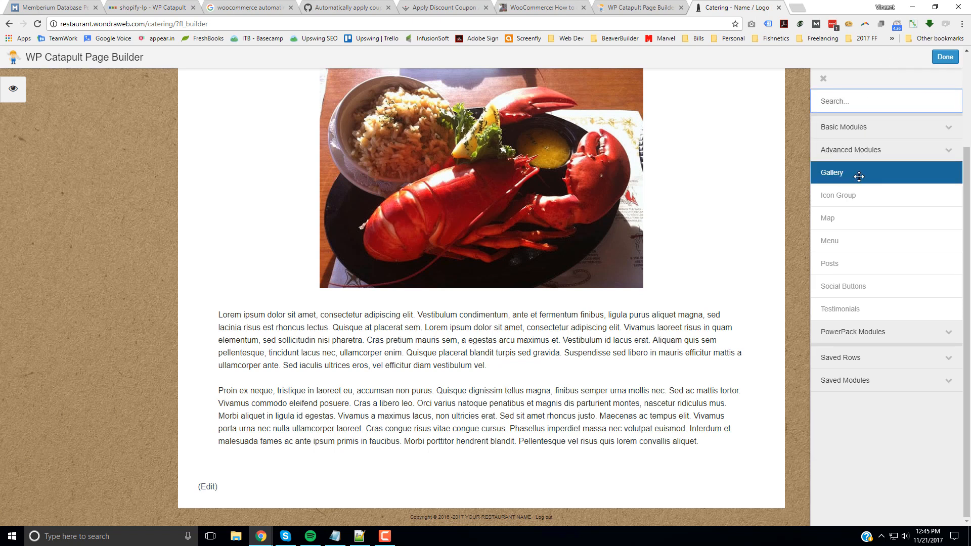
left_click_drag(858, 175, 453, 452)
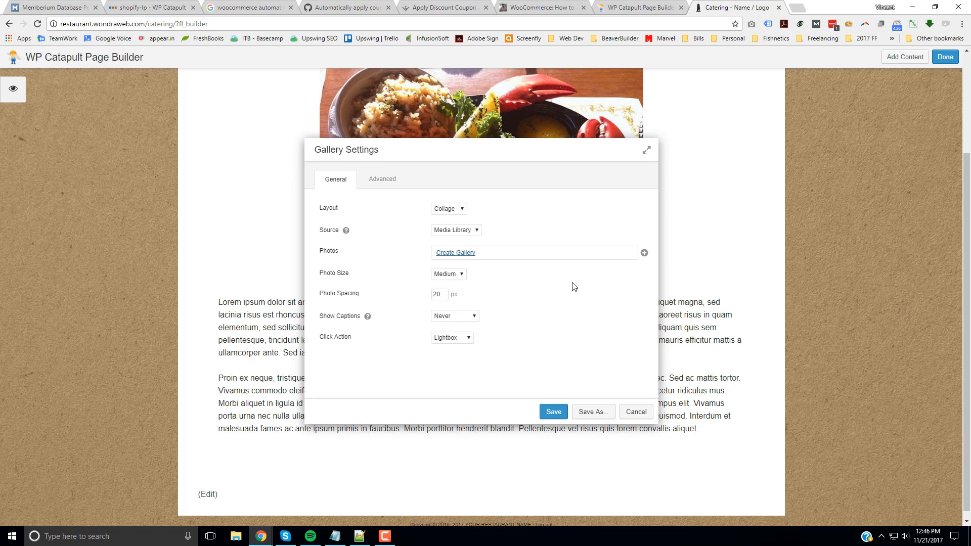
Examine the new gallery's layout, source, photo size and photo spacing options
left_click(459, 210)
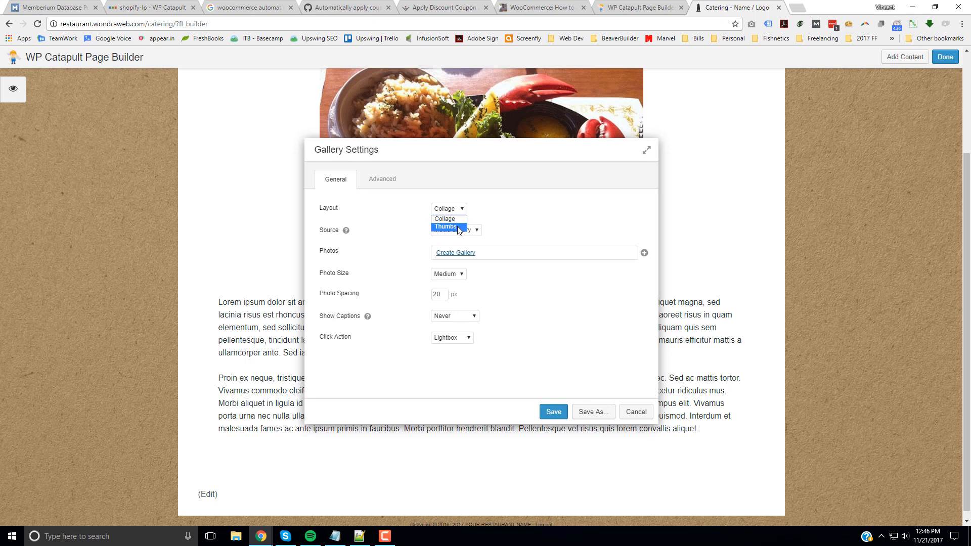
left_click(526, 215)
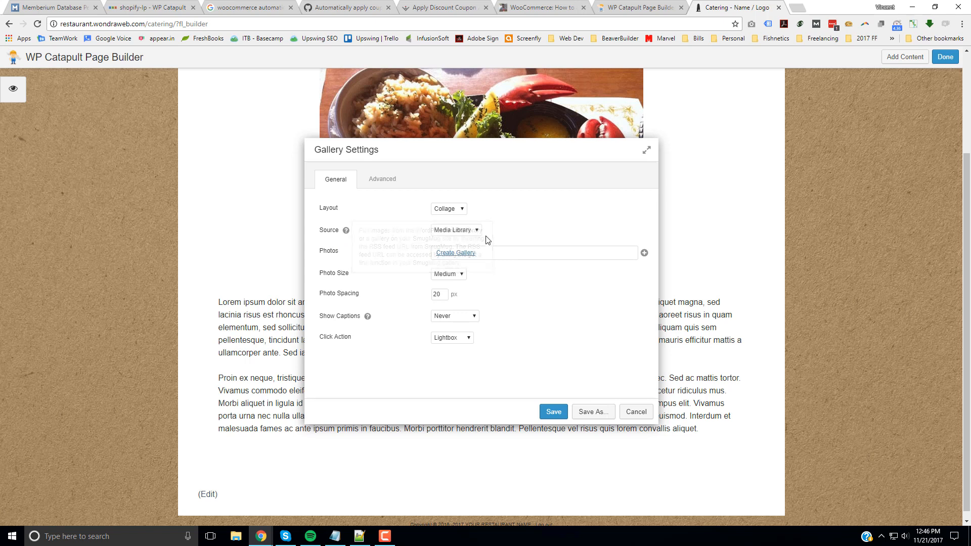
left_click(472, 235)
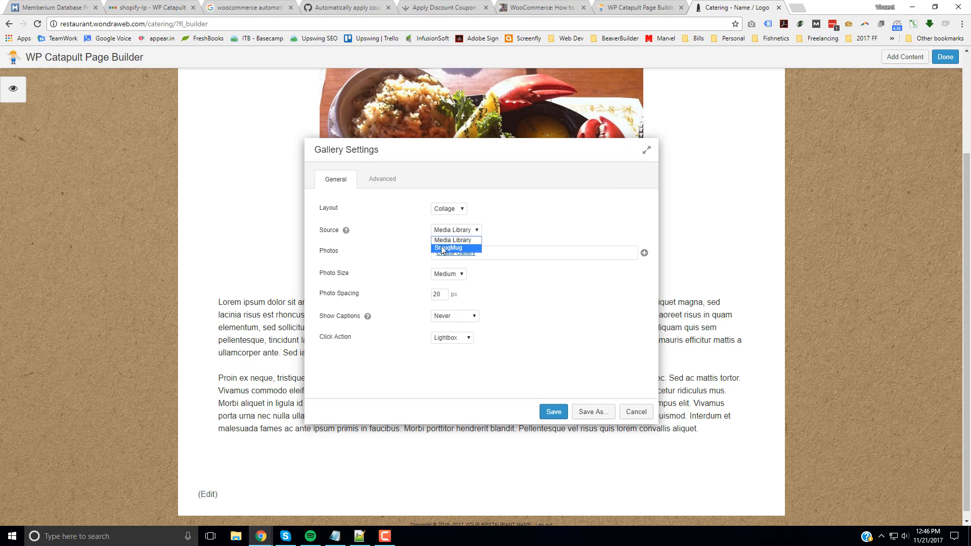
left_click(480, 241)
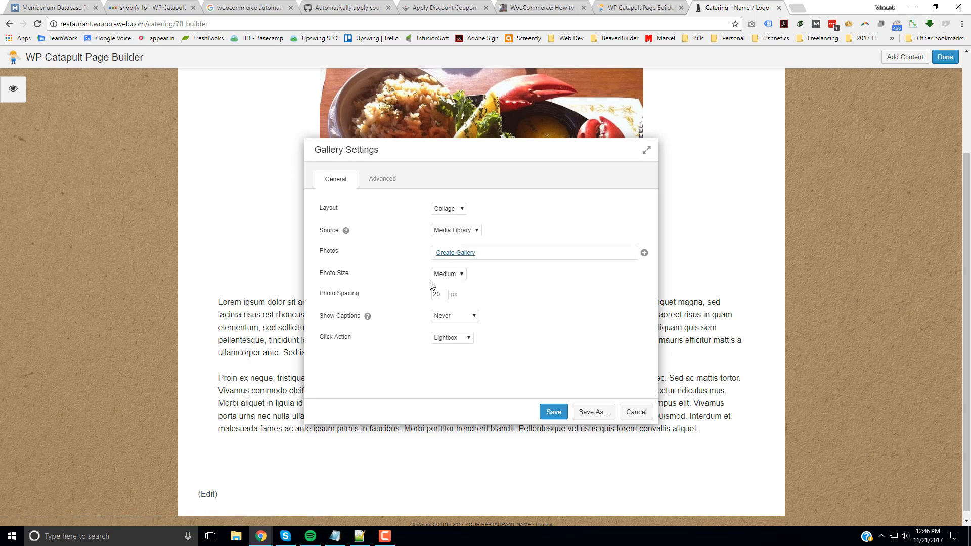
left_click(460, 275)
left_click(532, 286)
double_click(438, 295)
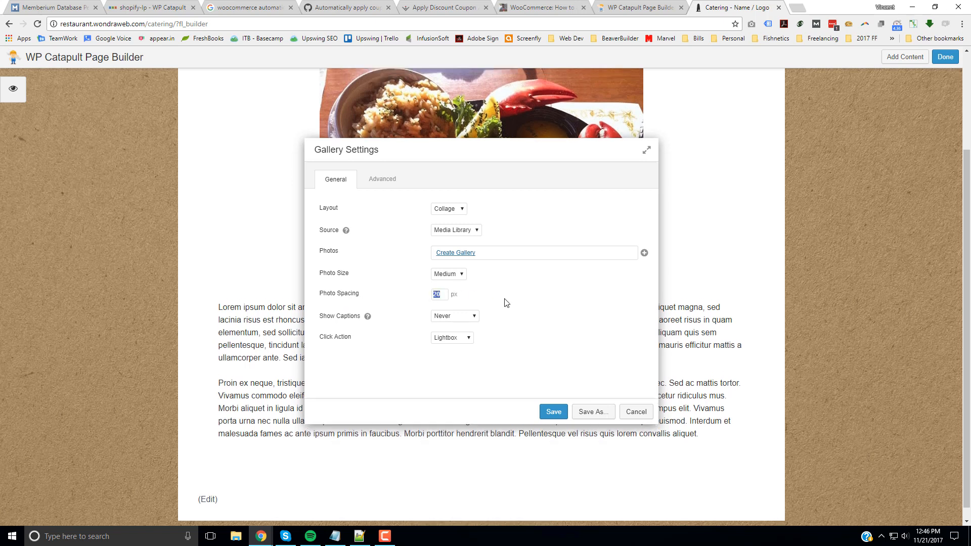
left_click(520, 321)
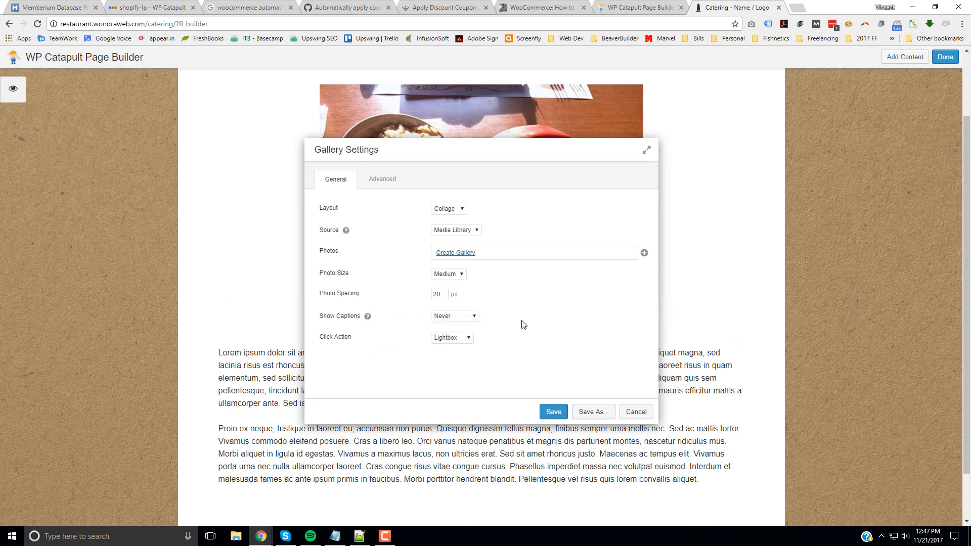
scroll(521, 321, "down", 2)
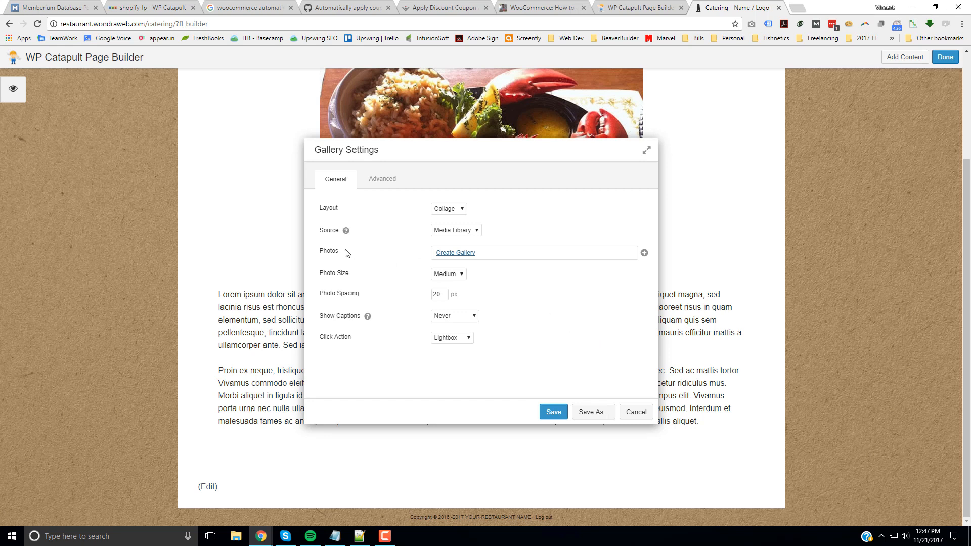
Start creating the gallery from the media library, selecting the stuffed green peppers, white latte cup, cofrfeee.jpg and French chocolate crepe photos
left_click(456, 254)
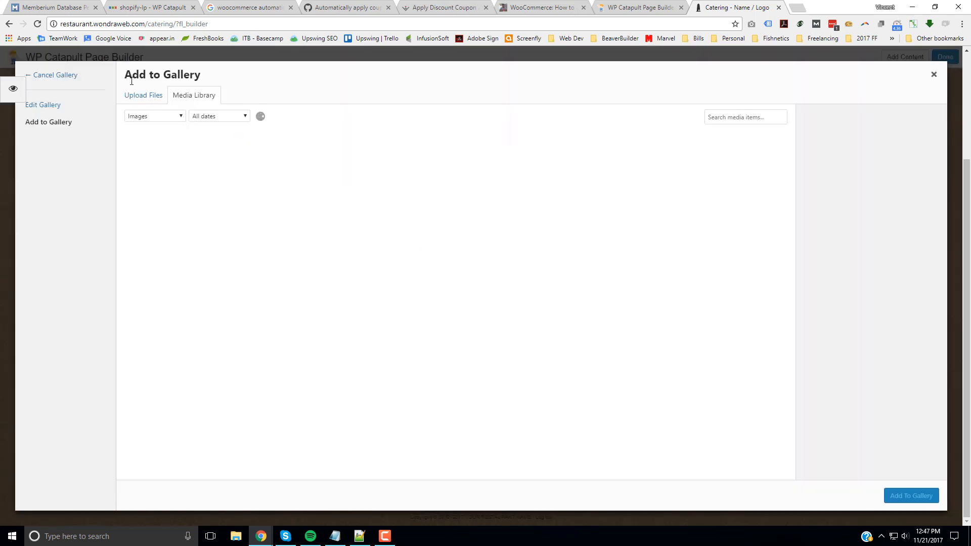
left_click(143, 95)
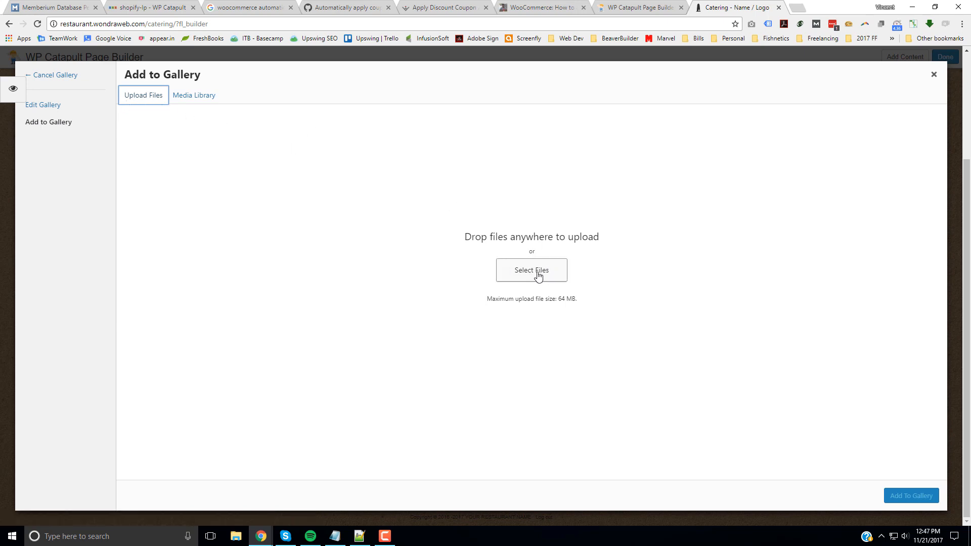
left_click(193, 97)
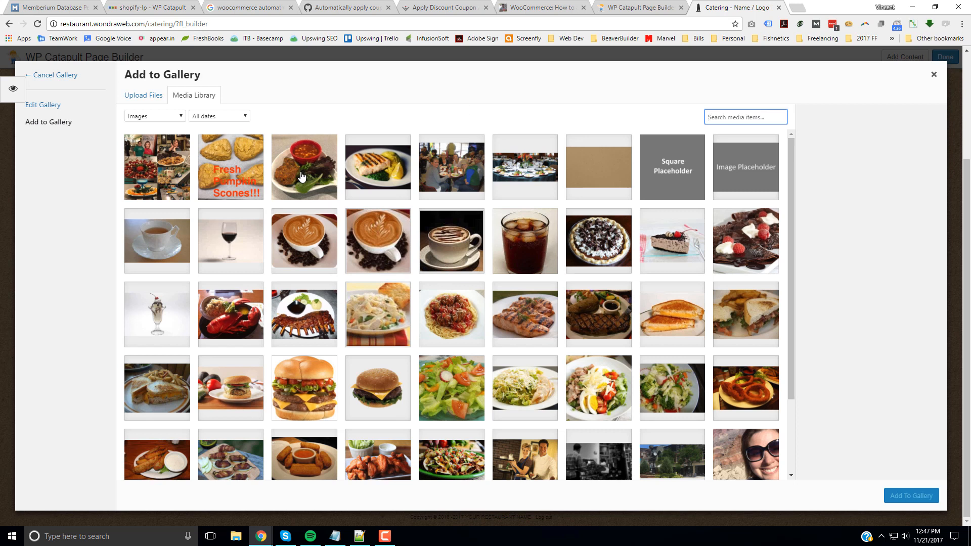
left_click(328, 179)
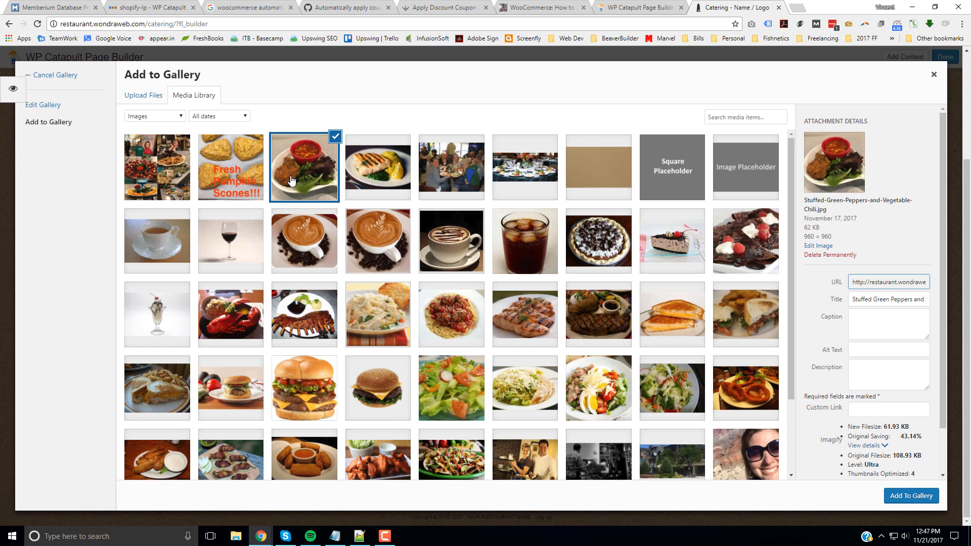
left_click(373, 252)
left_click(459, 249)
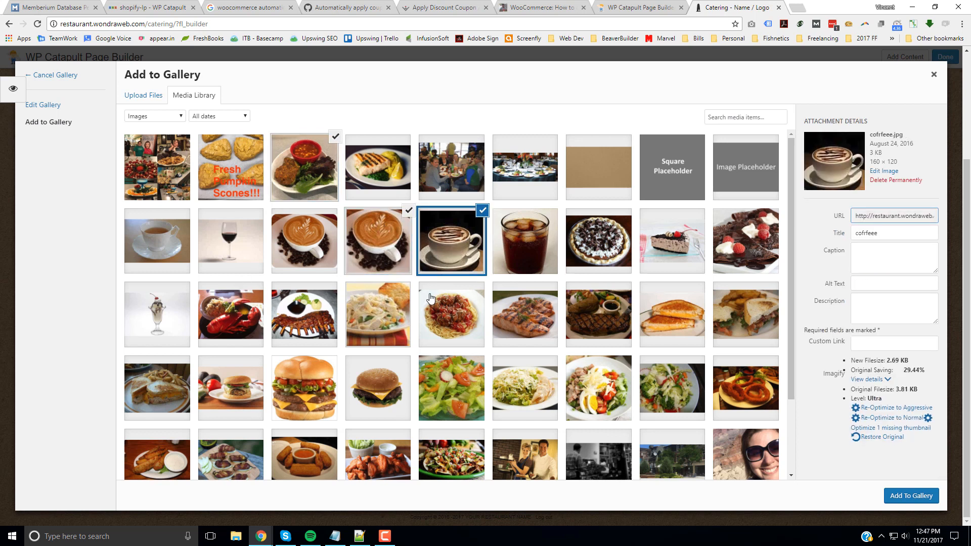
left_click(763, 237)
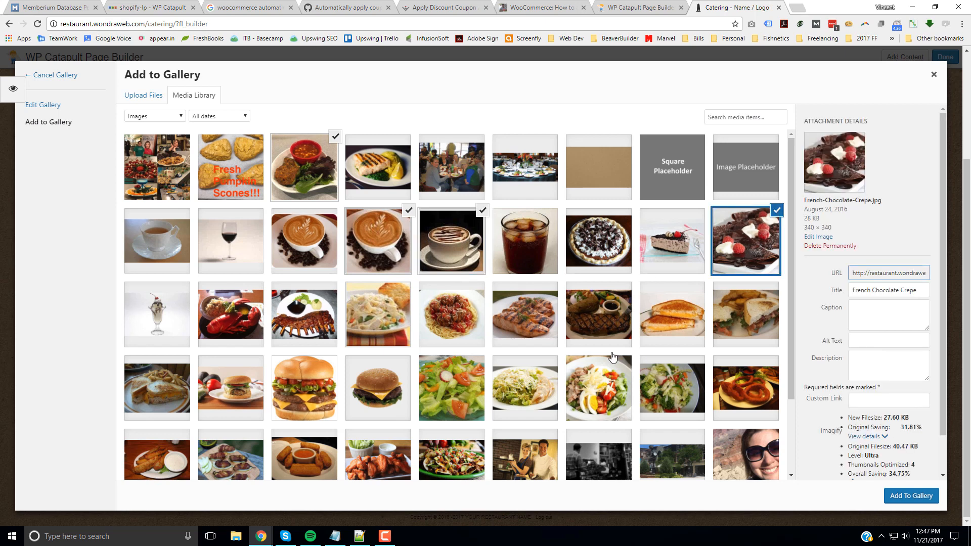
Also select the steak, grilled salmon, ribs, Maine lobster, raw veggie salad and jalapeno poppers photos, and add the selection to the gallery
left_click(581, 335)
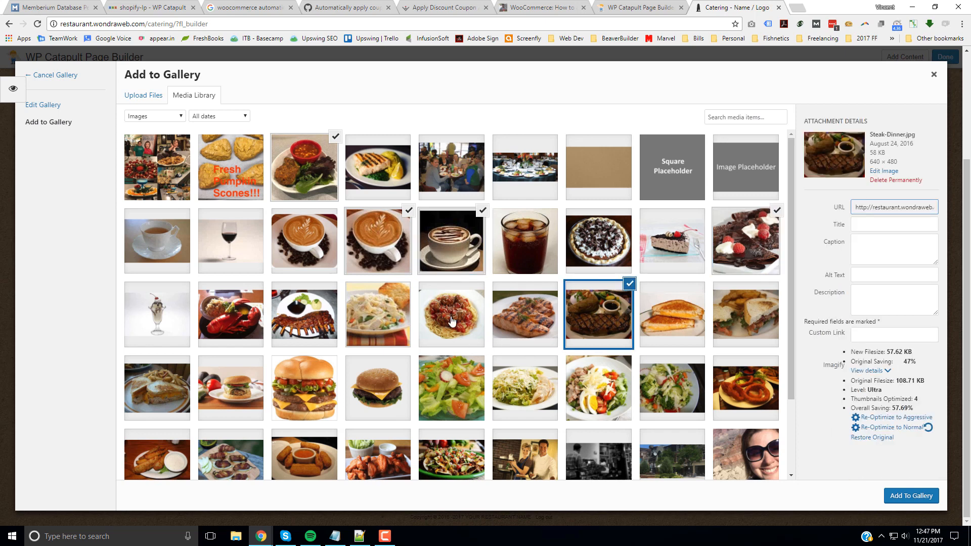
left_click(514, 323)
left_click(310, 310)
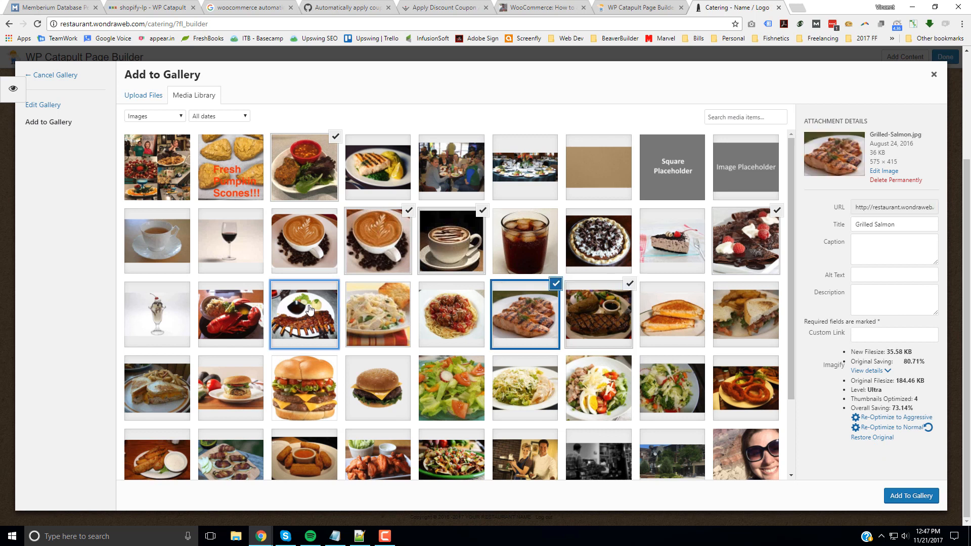
left_click(230, 313)
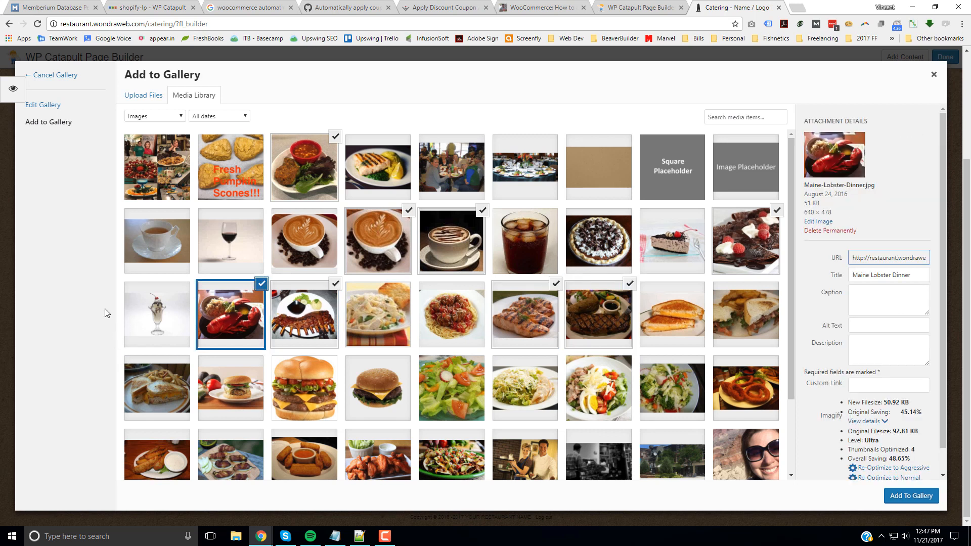
left_click(676, 389)
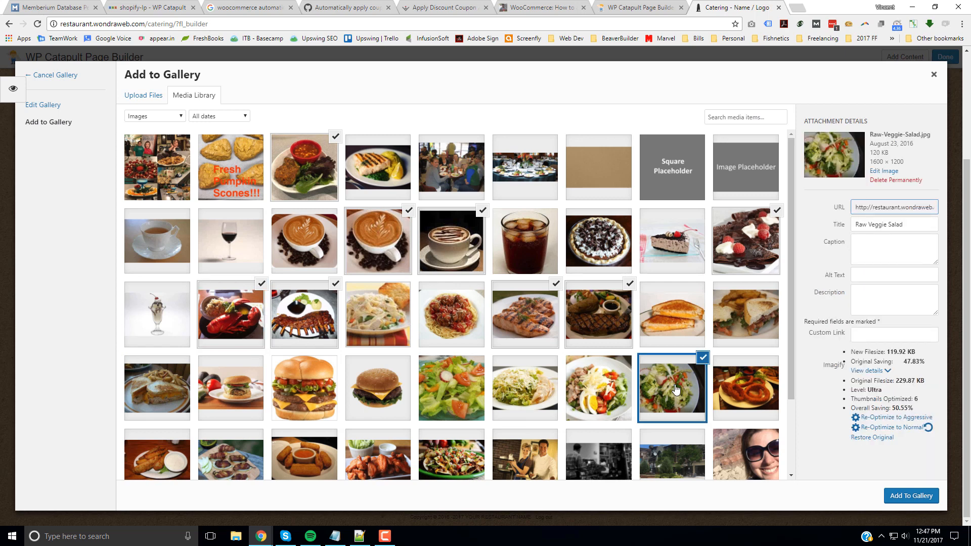
left_click(216, 464)
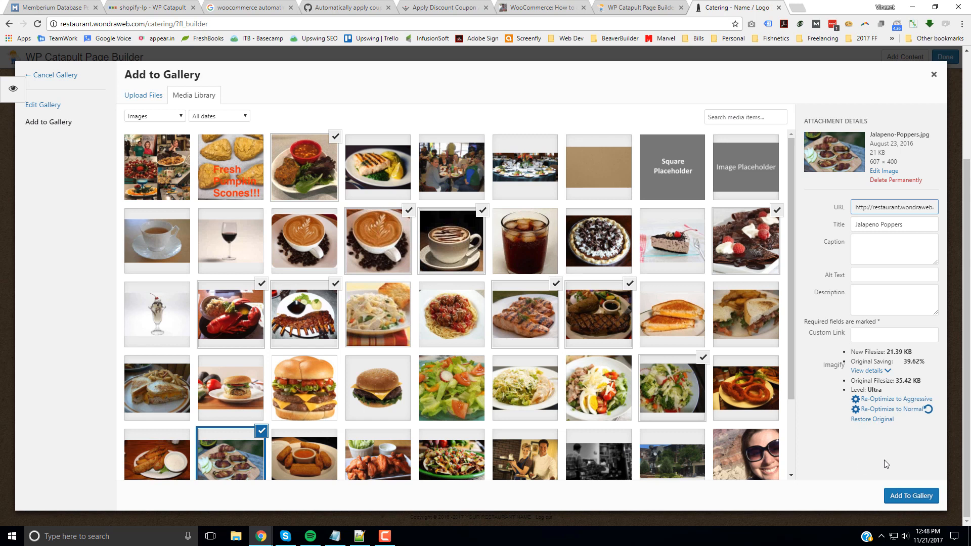
left_click(911, 498)
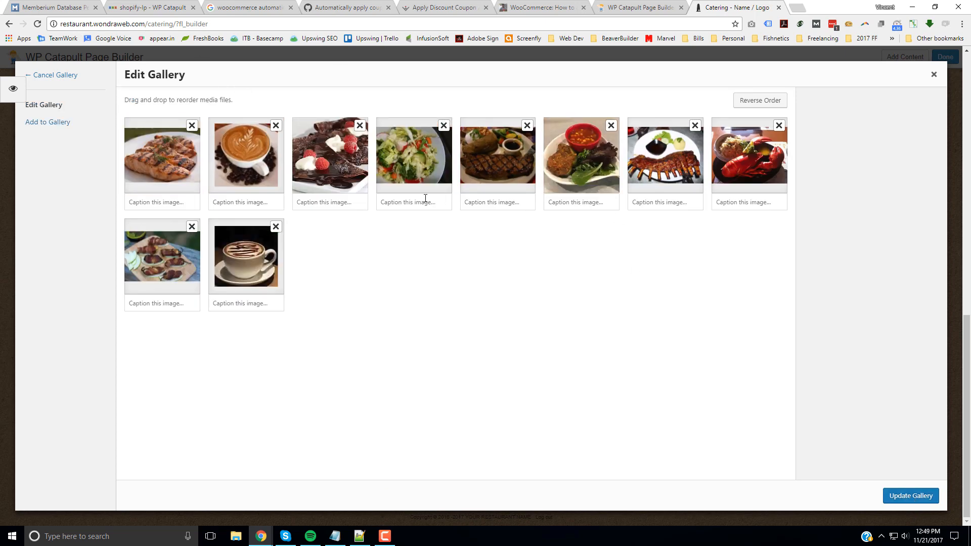
Caption the salad photo "Chef's Salad", the steak "Sirloin Steak" and the grilled salmon "Salmon", and update the gallery
mouse_move(419, 153)
left_mouse_down()
mouse_move(171, 155)
mouse_move(506, 152)
mouse_move(416, 153)
left_mouse_up()
left_click(407, 203)
type("Chef's Salad")
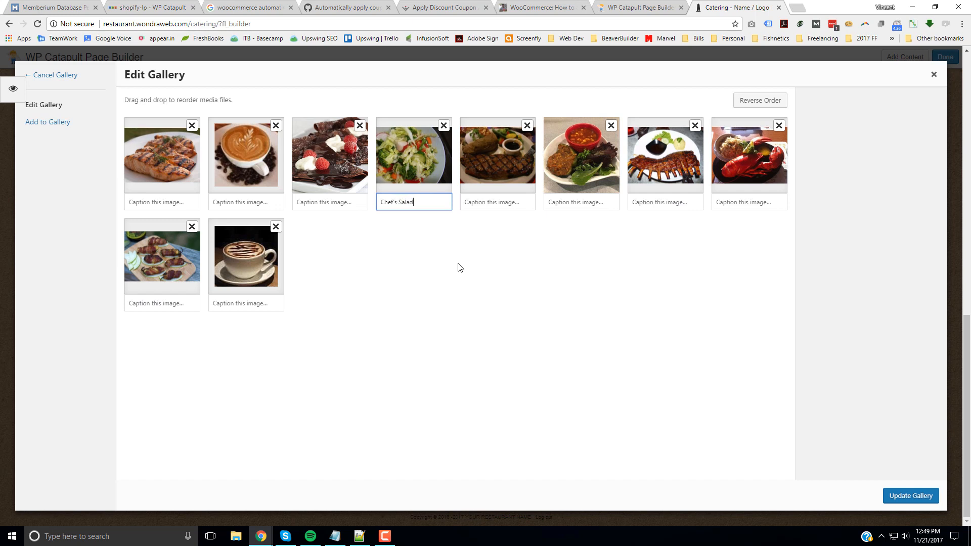
left_click(511, 205)
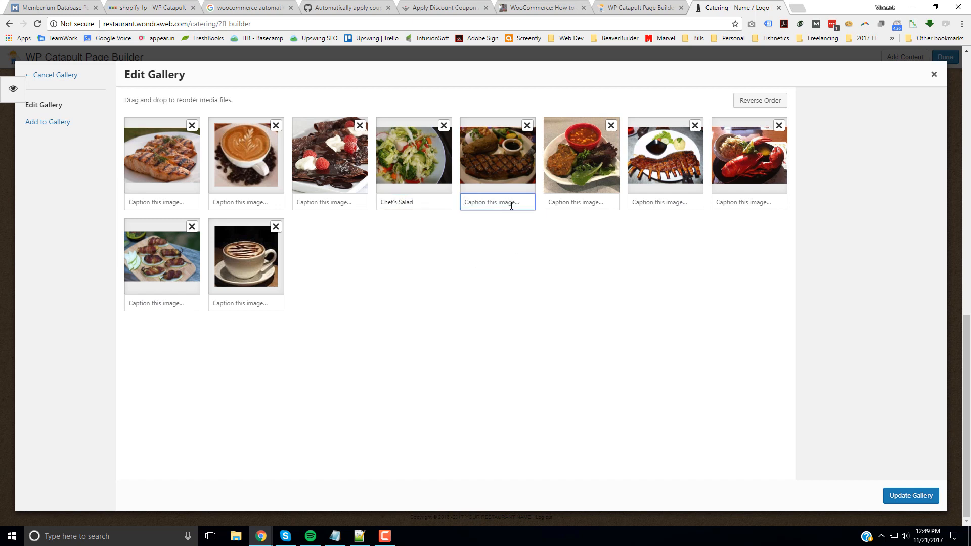
type("Sirloin Steak")
left_click(159, 204)
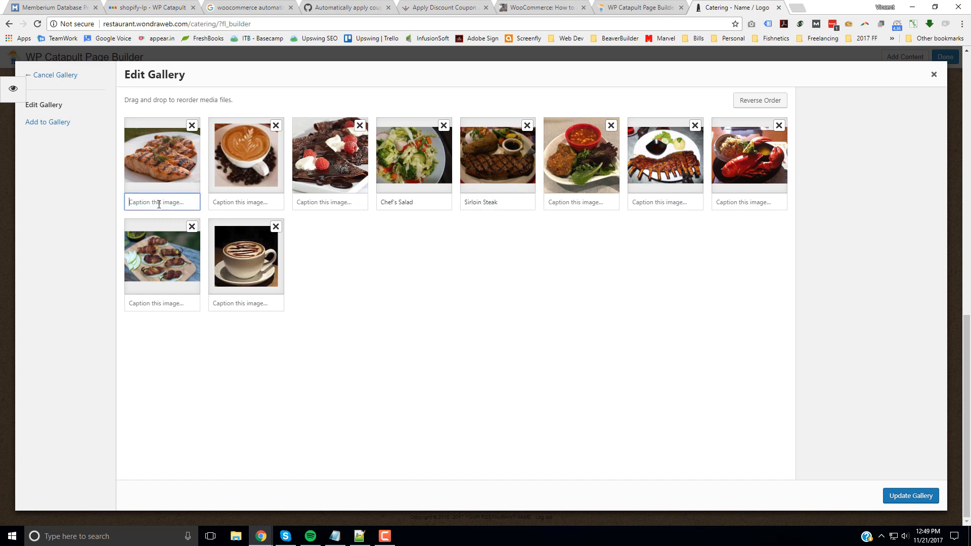
type("Salmon")
left_click(553, 313)
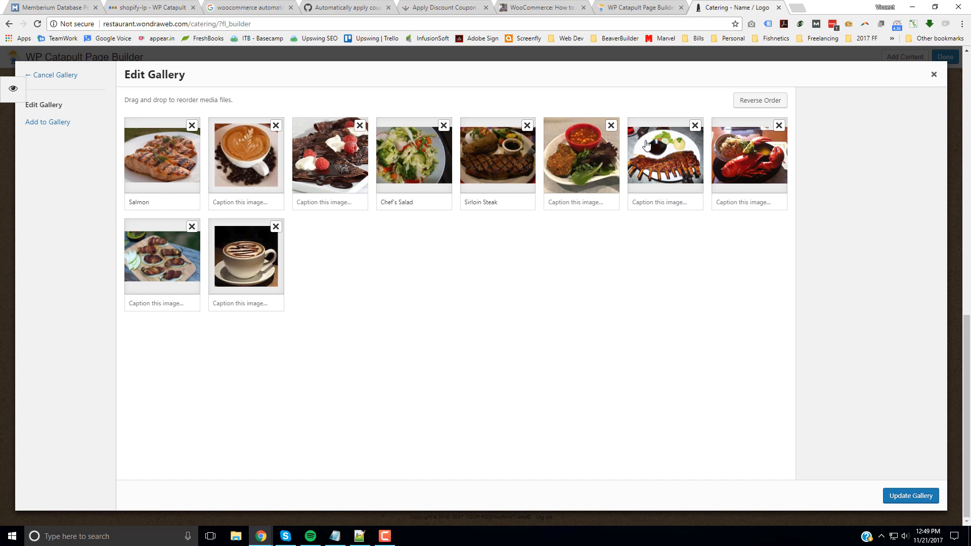
left_click(918, 498)
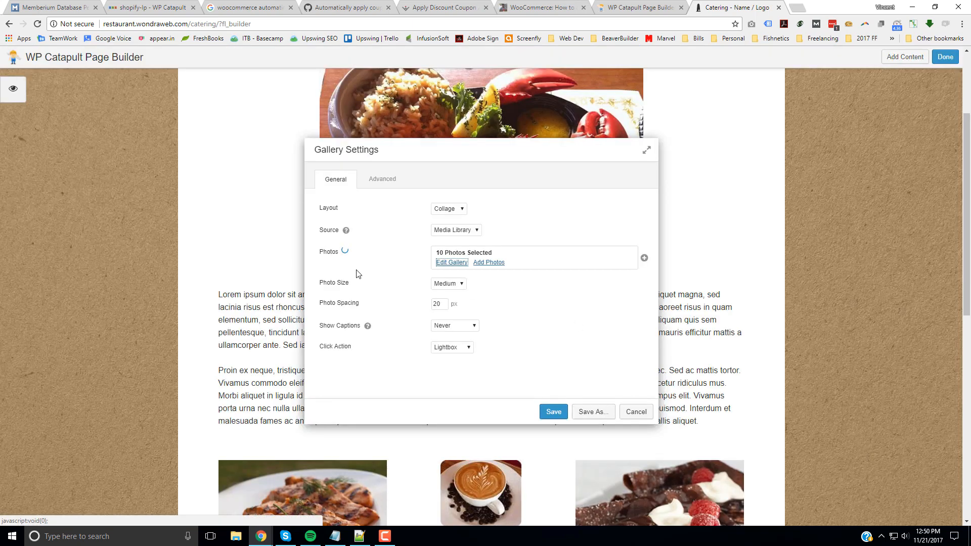
Set the gallery's captions to Below Photo and move the settings window aside to check them on the page
scroll(516, 494, "down", 1)
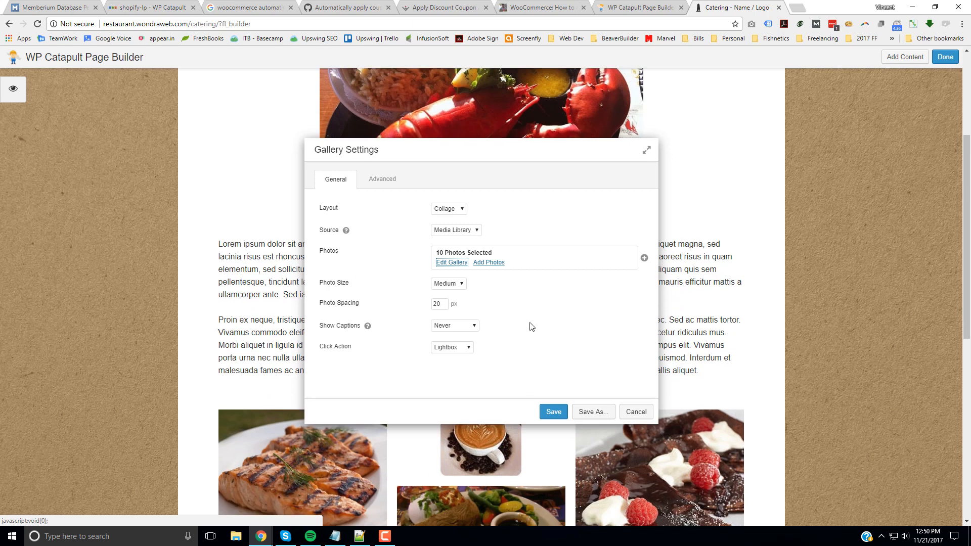
scroll(555, 310, "up", 2)
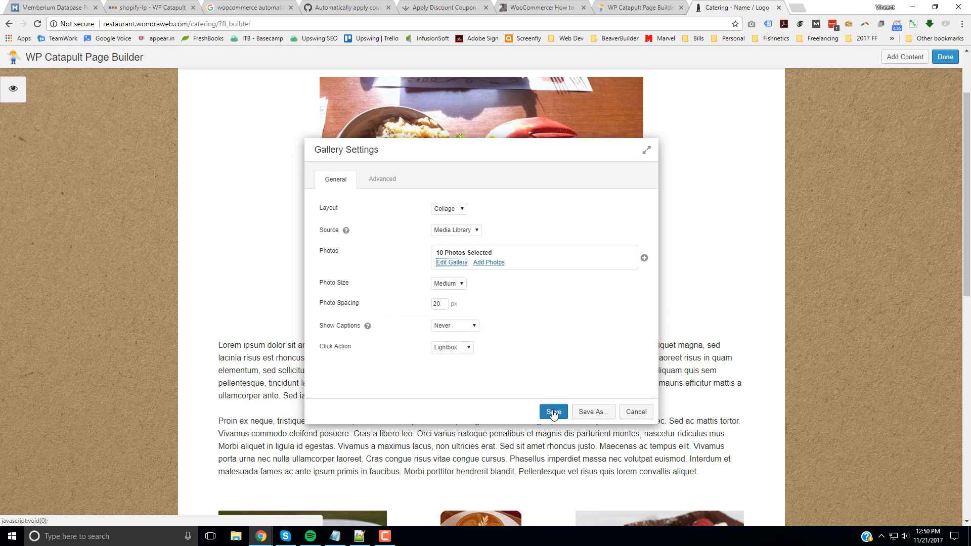
left_click(473, 326)
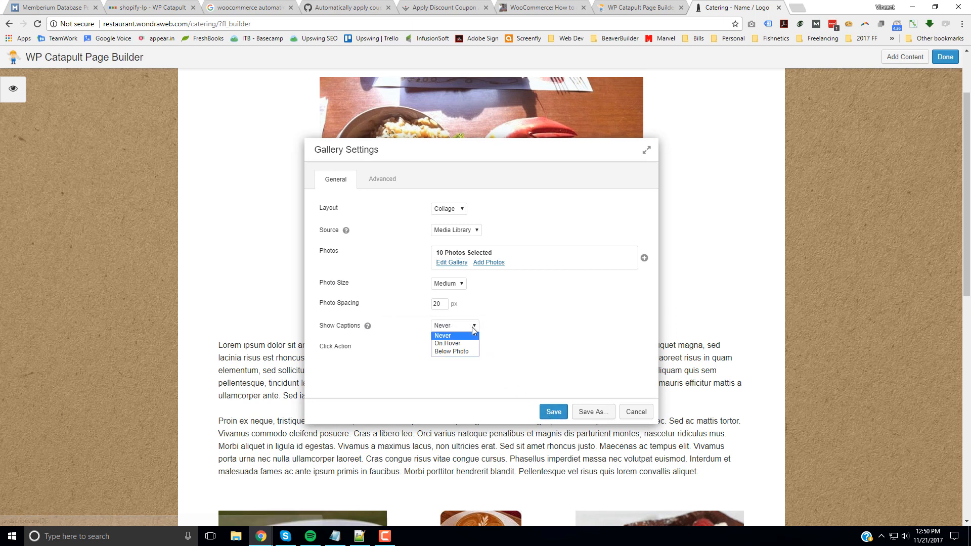
left_click(456, 352)
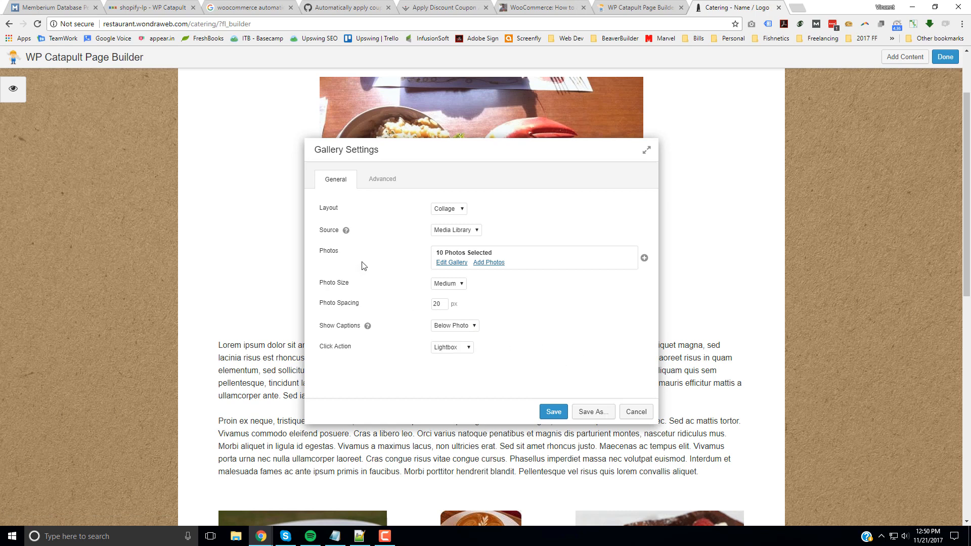
scroll(823, 315, "down", 3)
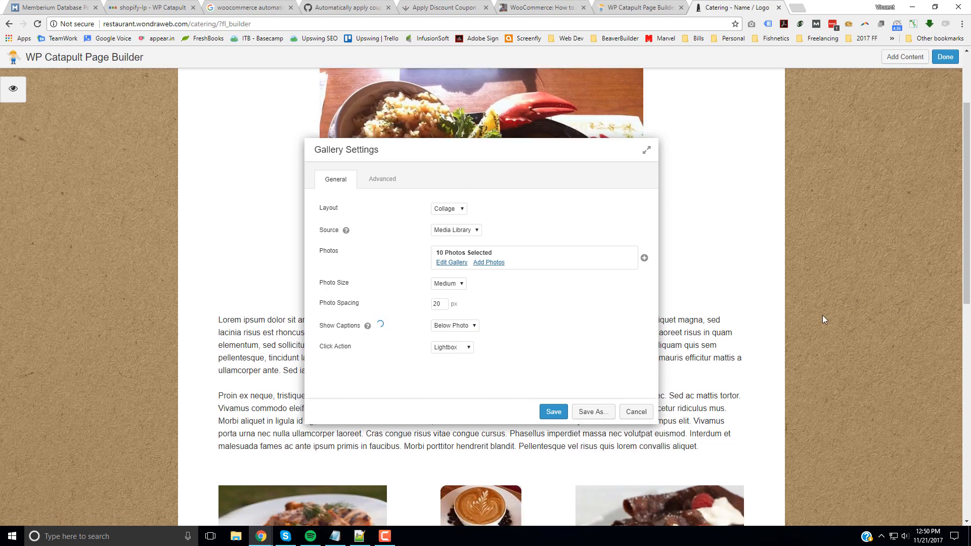
left_click_drag(547, 150, 745, 123)
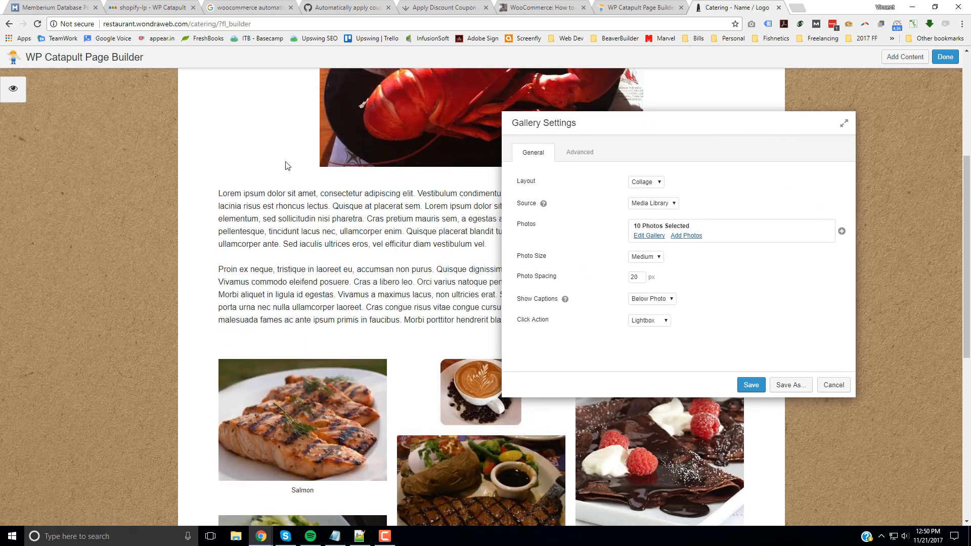
scroll(291, 383, "down", 3)
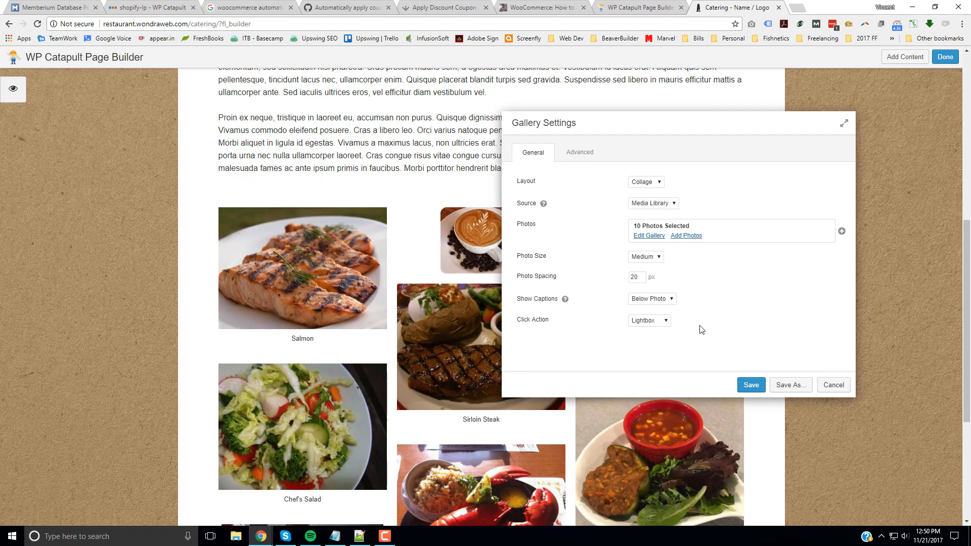
Try the gallery's captions as Never, and set them to On Hover
left_click(646, 302)
left_click(643, 309)
left_click(664, 301)
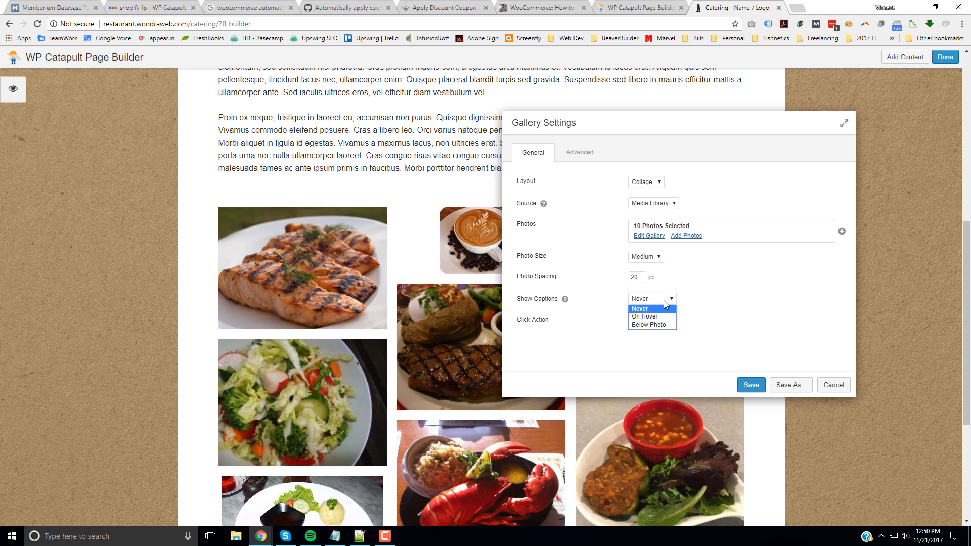
left_click(652, 315)
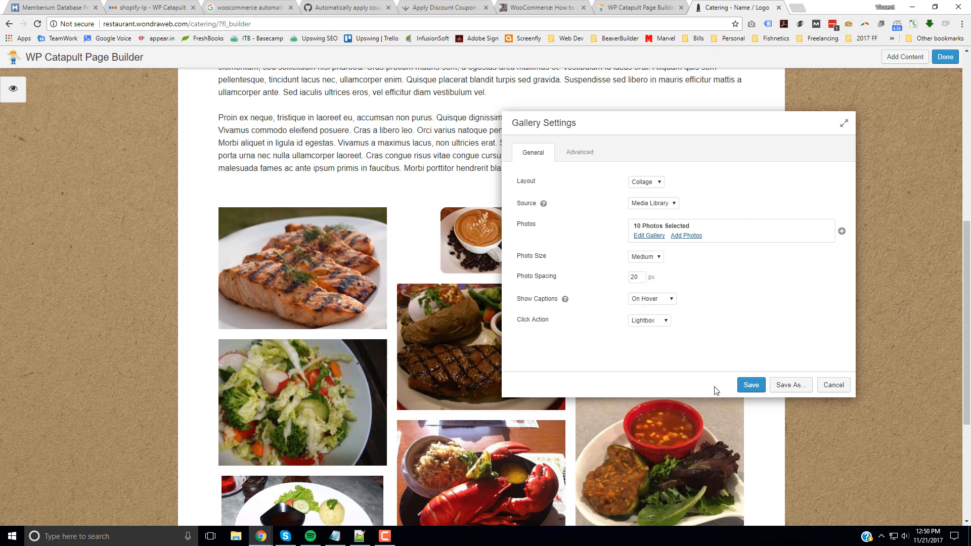
Save the gallery settings and publish the changes to the Catering page
left_click(752, 386)
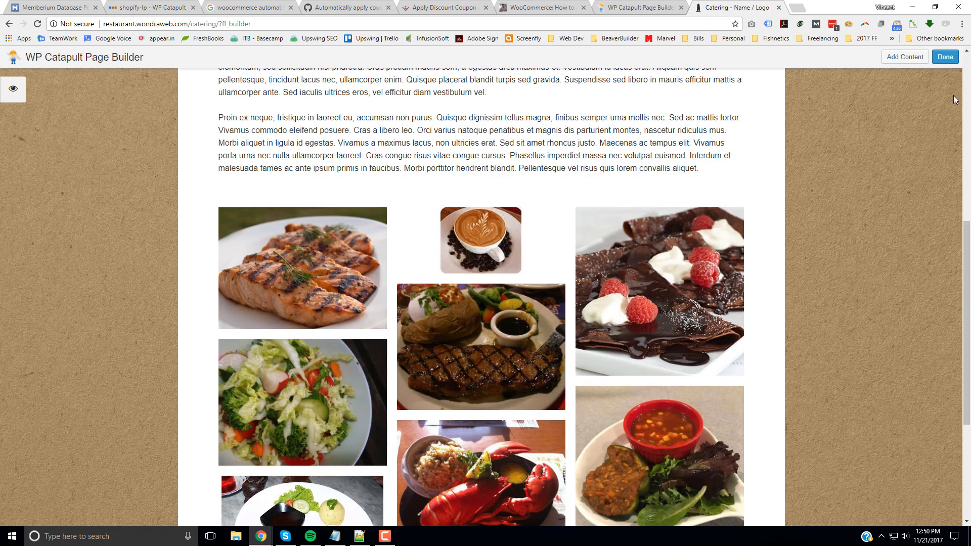
left_click(946, 57)
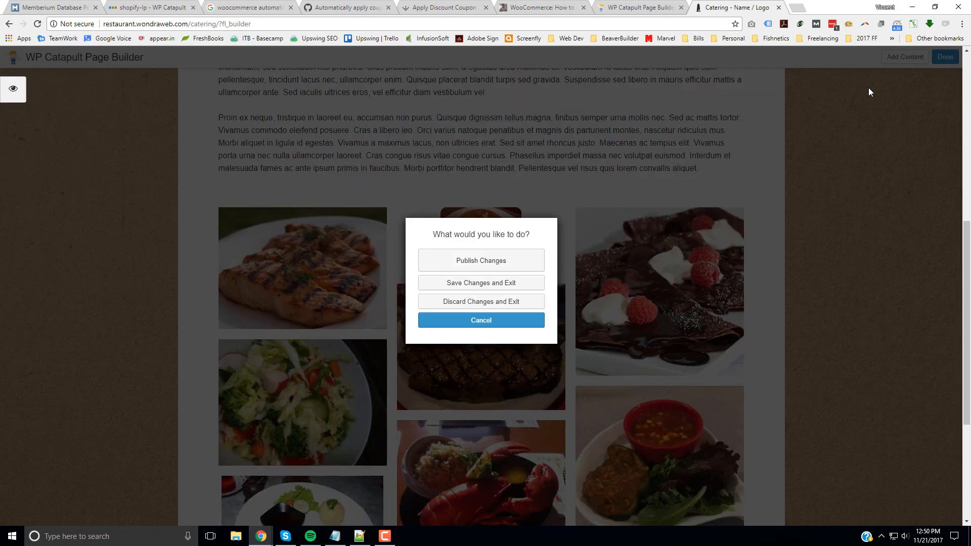
left_click(445, 263)
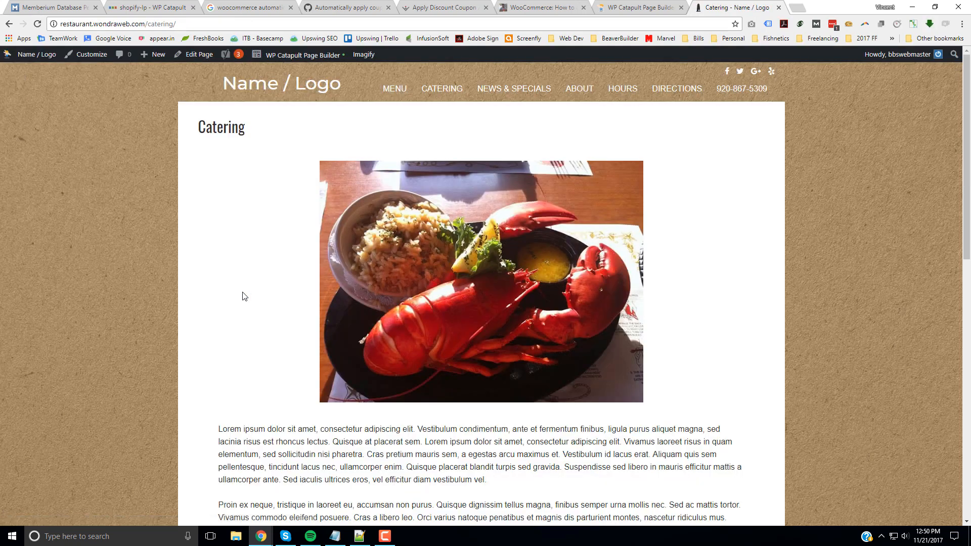
Look over the photo gallery on the published Catering page and check its captions on hover
scroll(243, 298, "down", 8)
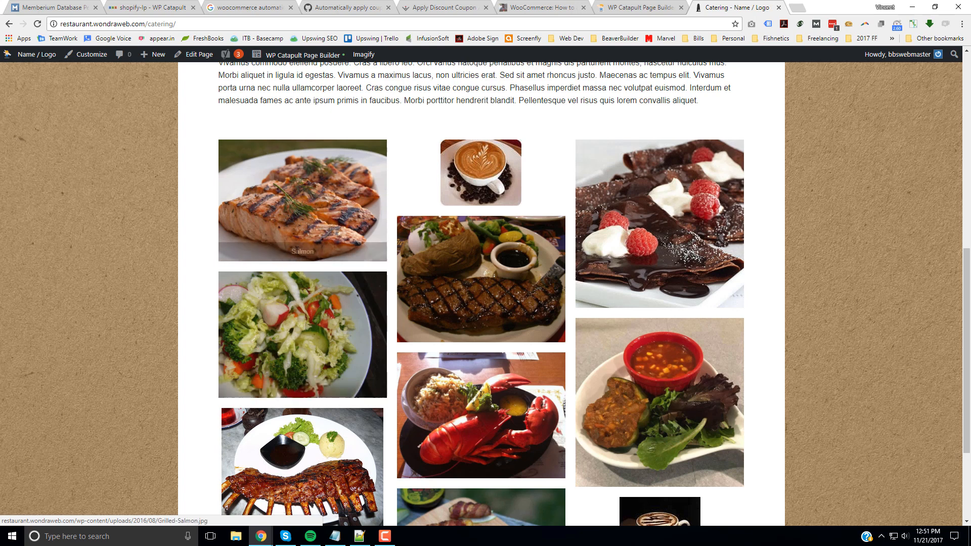
scroll(915, 340, "down", 2)
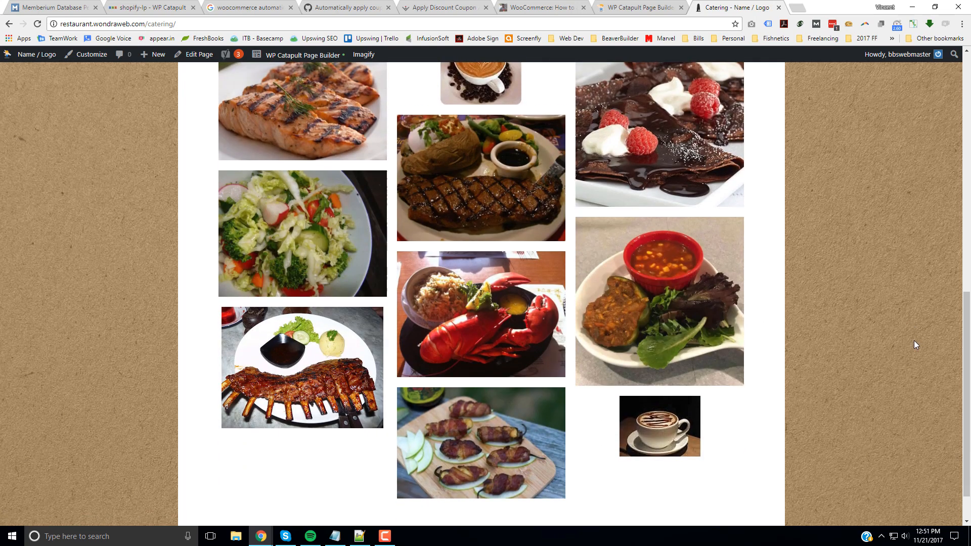
scroll(914, 341, "up", 1)
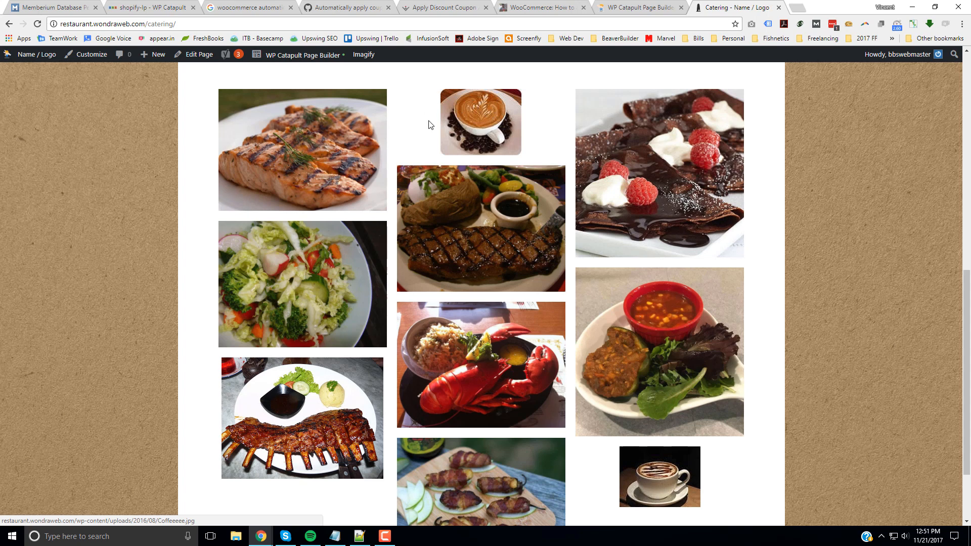
scroll(547, 130, "up", 1)
scroll(546, 129, "up", 2)
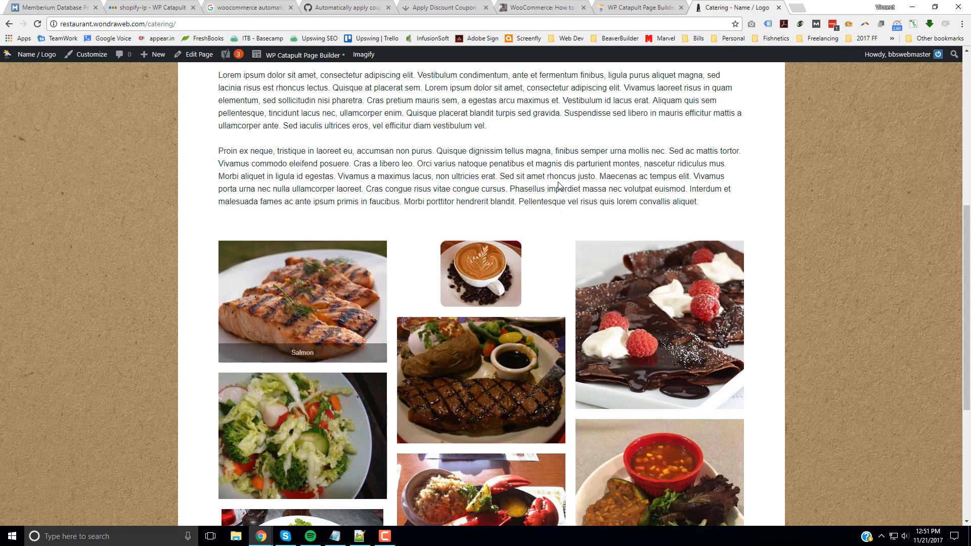
scroll(607, 355, "down", 4)
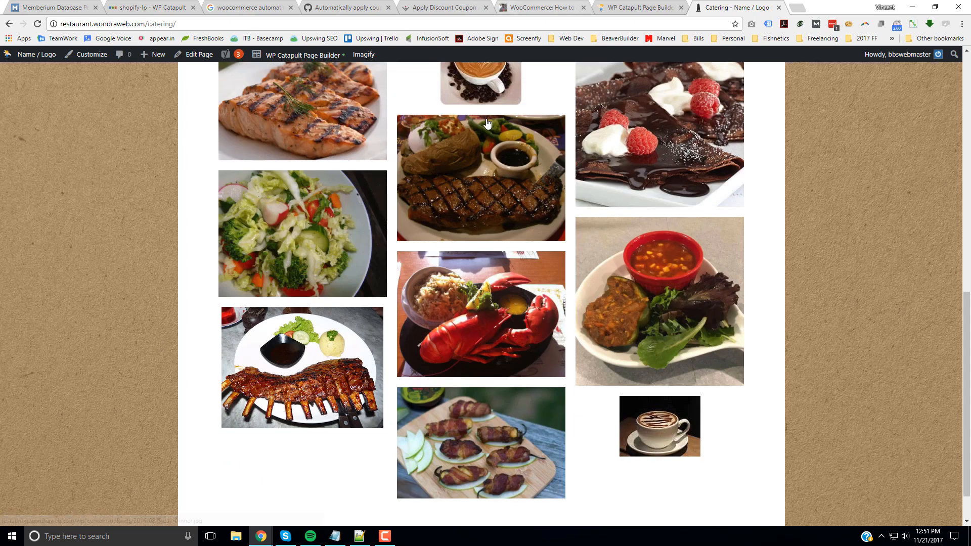
Reopen the Catering page in the page builder and remove both coffee photos from its gallery
mouse_move(299, 56)
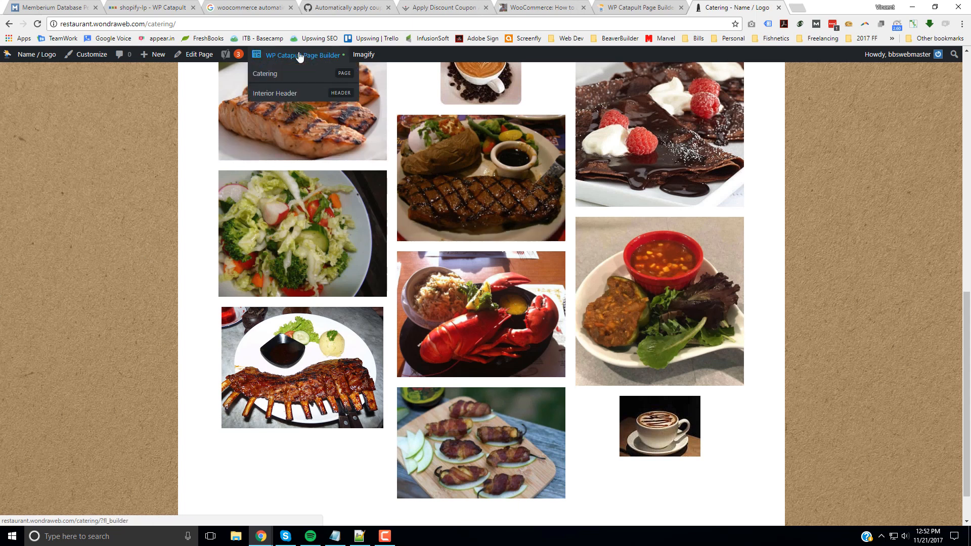
left_click(274, 76)
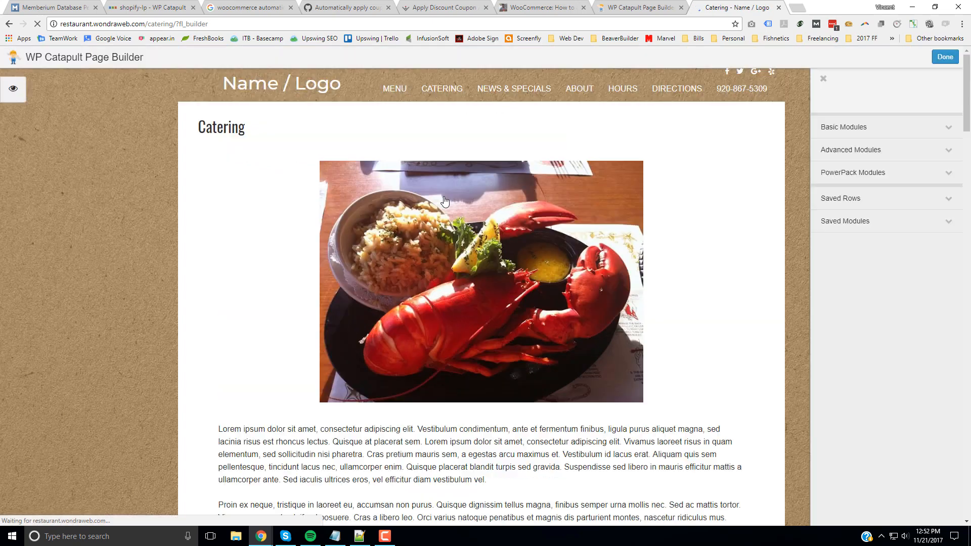
scroll(445, 201, "down", 10)
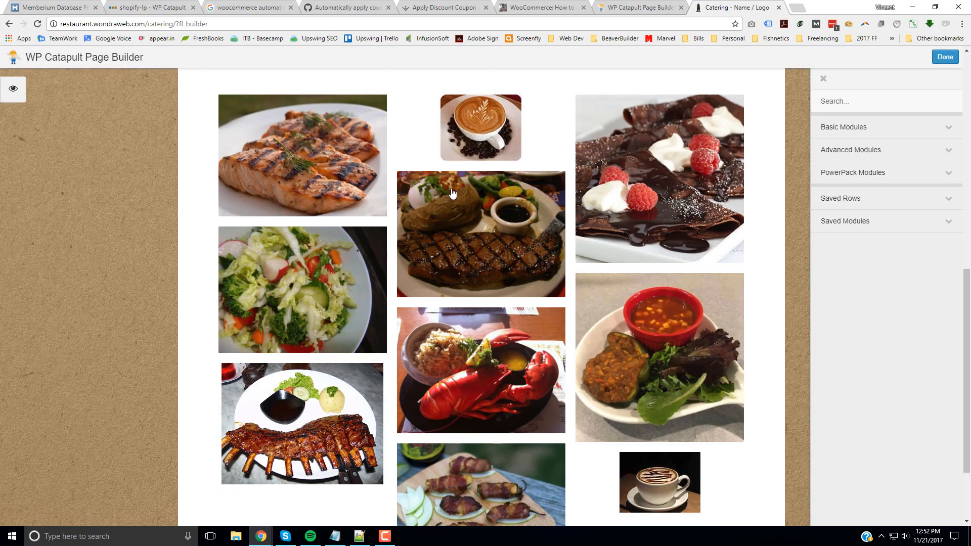
left_click(504, 273)
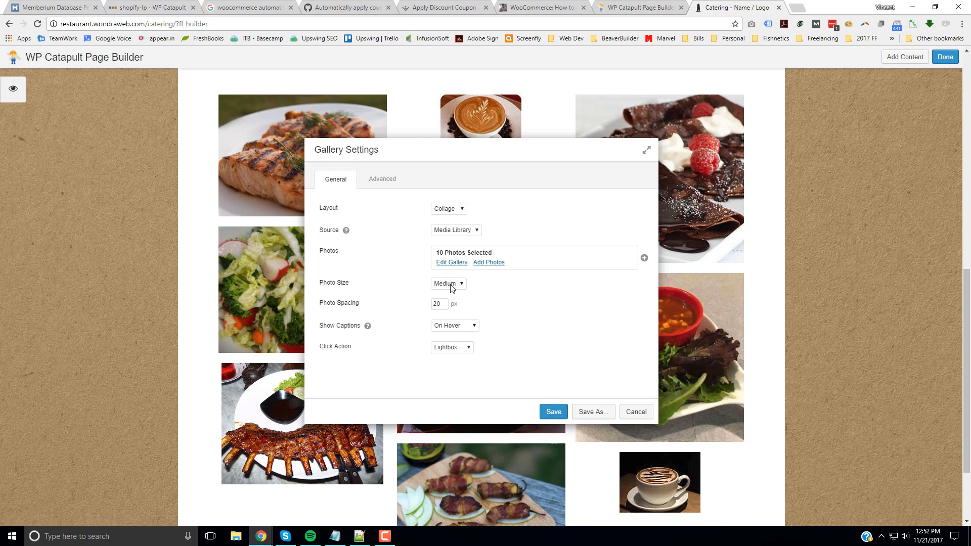
left_click(450, 263)
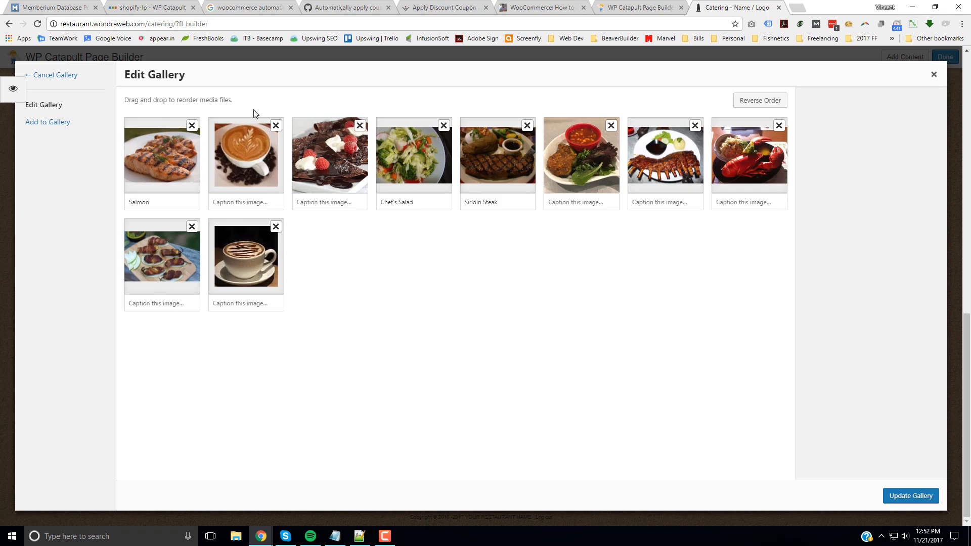
left_click(276, 126)
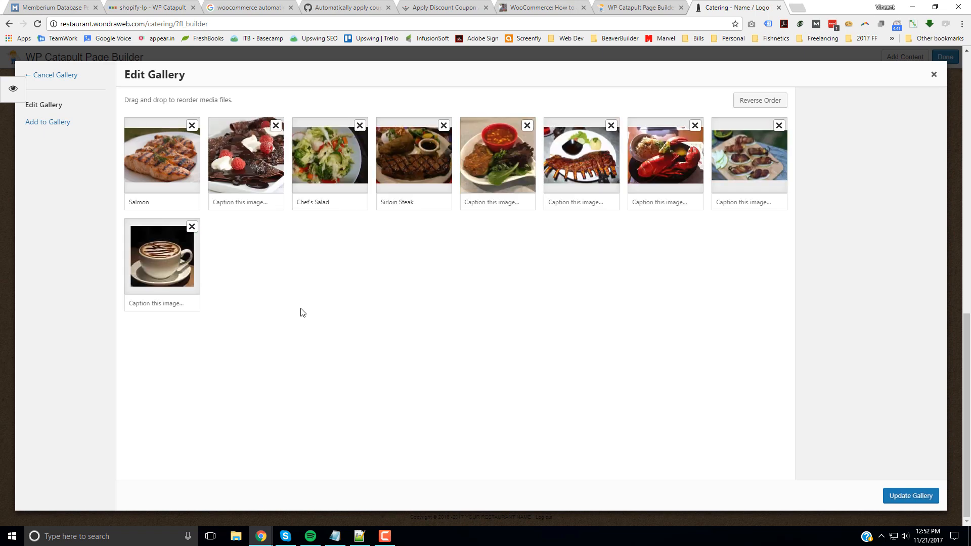
left_click(193, 226)
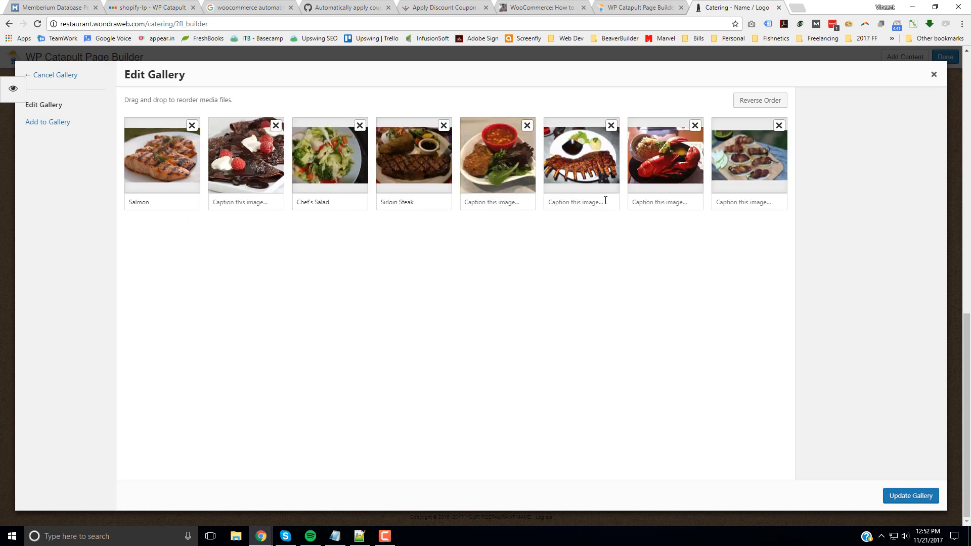
Caption the remaining photos "Chocolate Crepe", "Vegitarian Chili & Stuffed Green Pepper", "BBQ Ribs", "Lobster Dinner" and "Jalapeno Poppers", and save the gallery
left_click(232, 204)
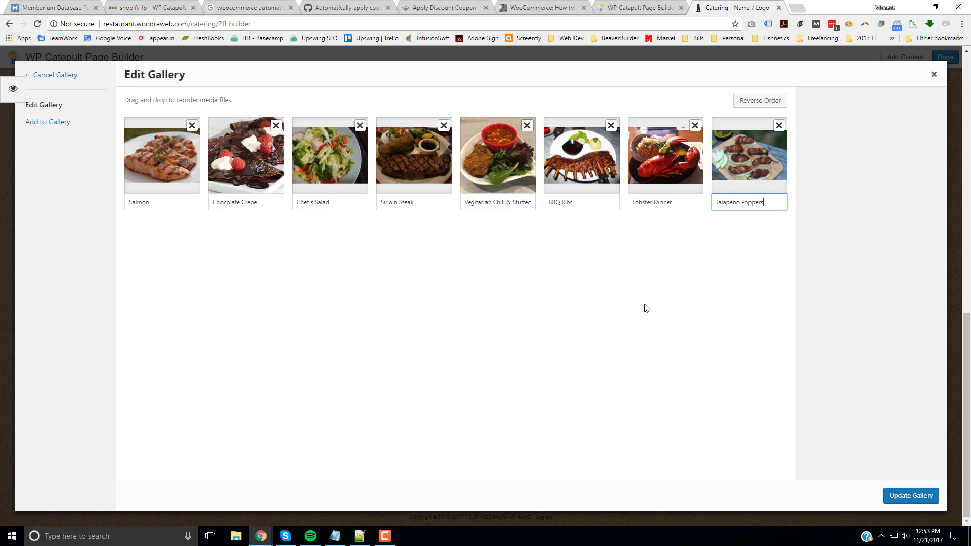
left_click(901, 499)
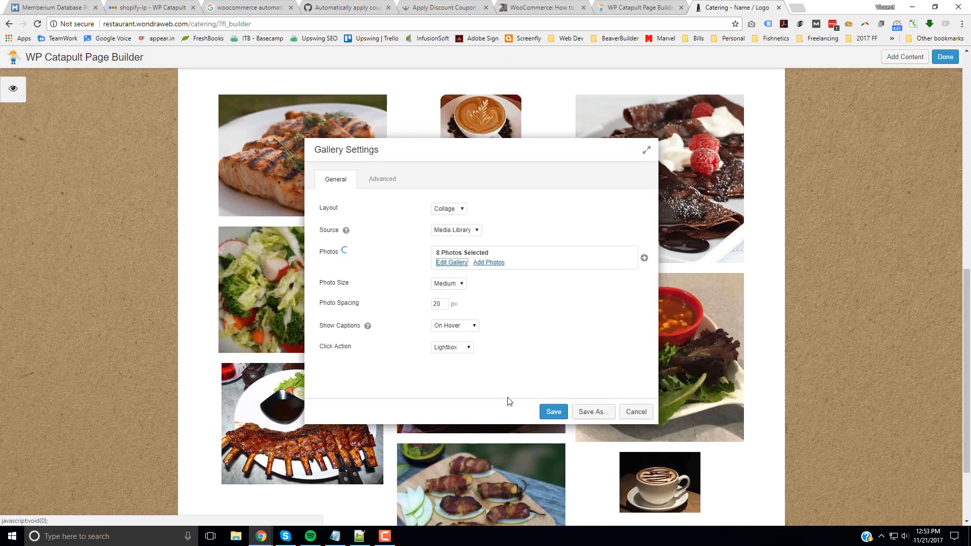
left_click(551, 415)
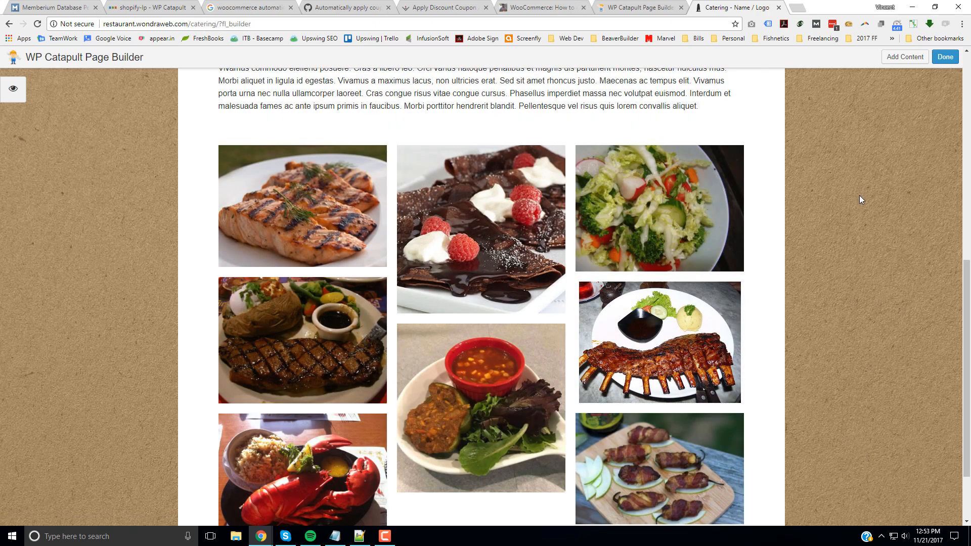
Finish editing and publish the Catering page with the updated gallery
scroll(868, 186, "down", 2)
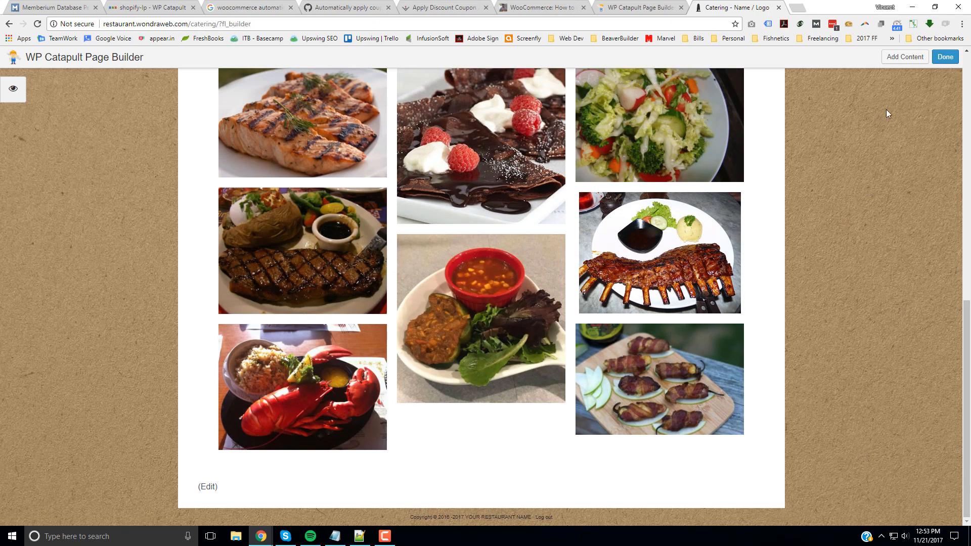
left_click(946, 57)
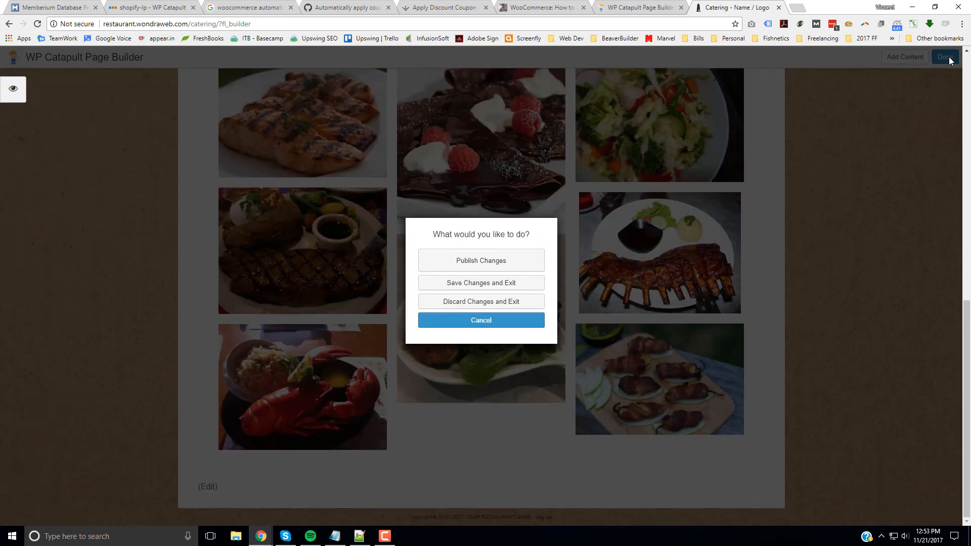
left_click(482, 258)
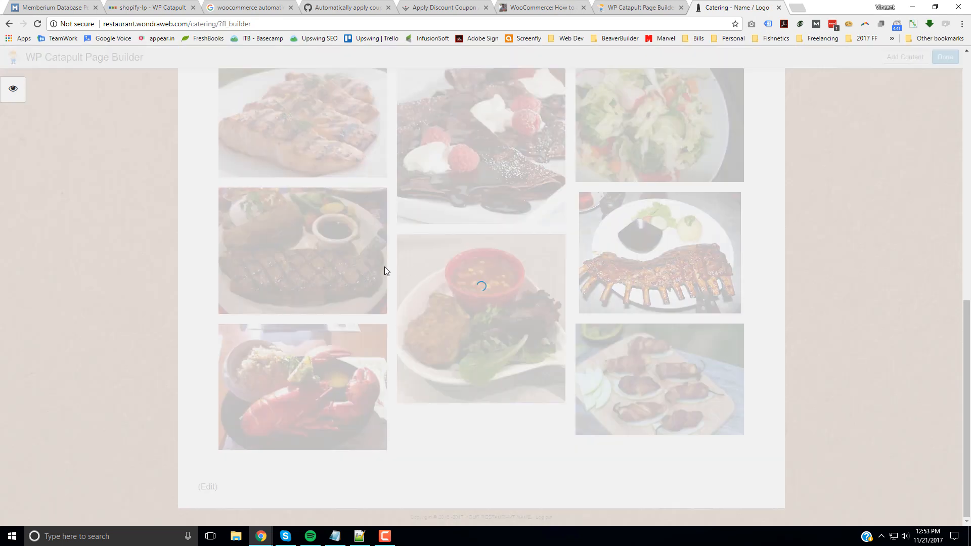
Check the published gallery's hover captions and view the stuffed pepper and salmon photos enlarged with their captions
scroll(385, 272, "down", 8)
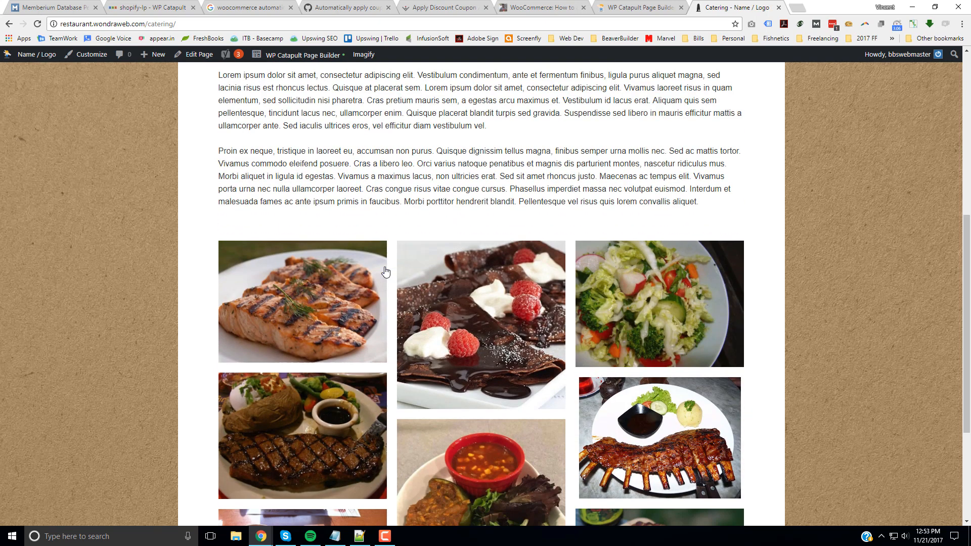
scroll(483, 347, "down", 3)
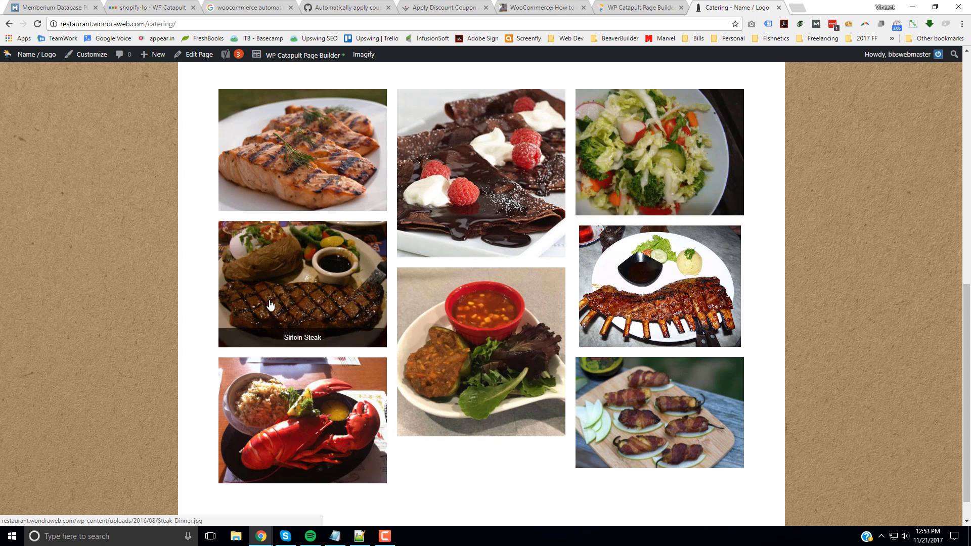
left_click(493, 336)
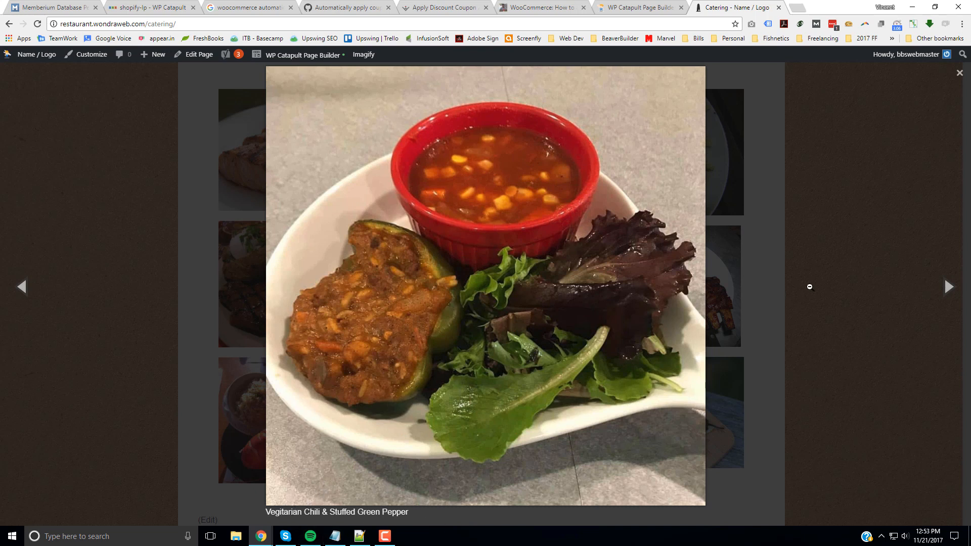
left_click(888, 184)
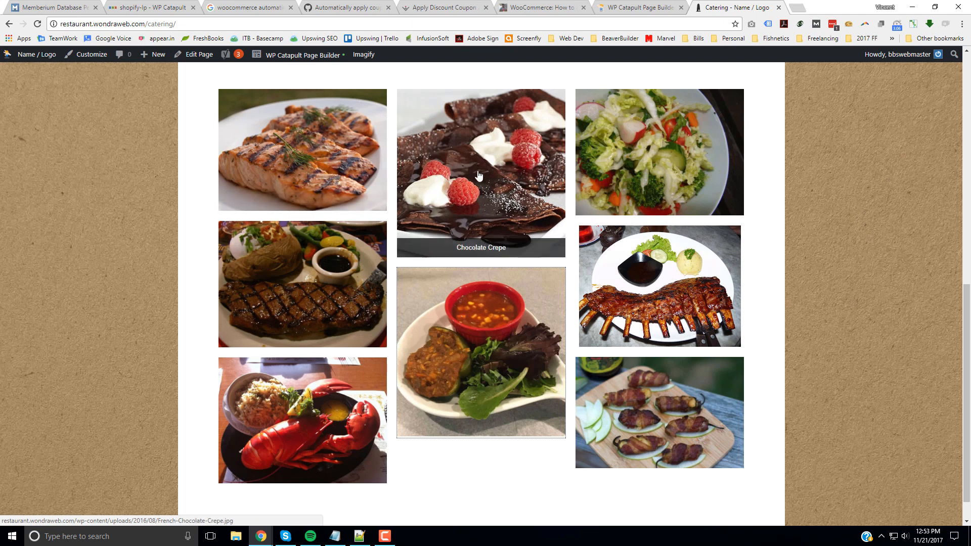
left_click(284, 153)
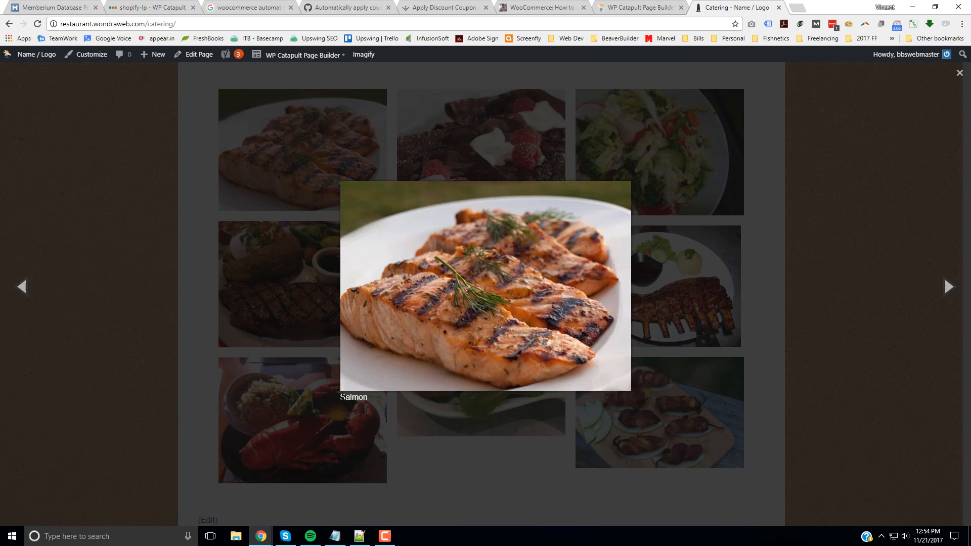
left_click_drag(340, 397, 392, 399)
left_click(960, 74)
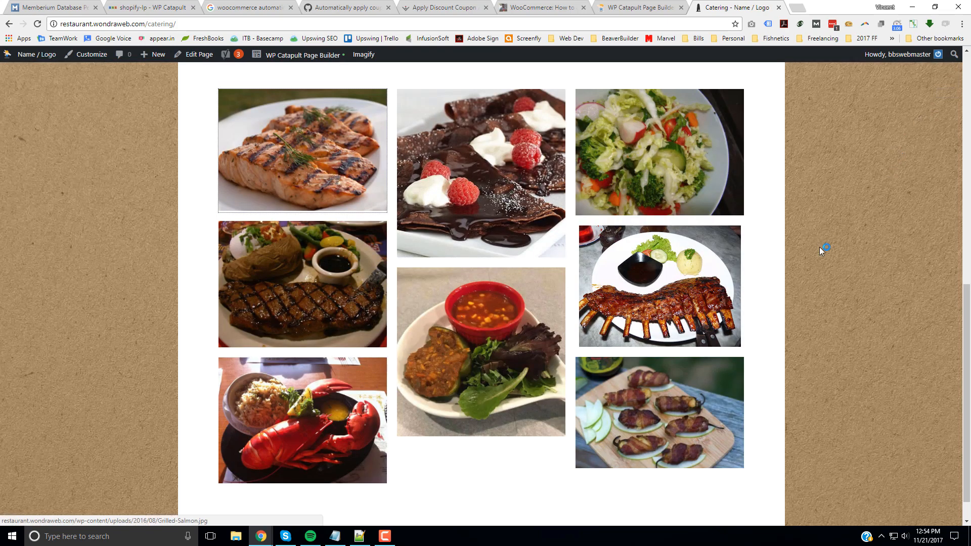
scroll(819, 247, "up", 6)
scroll(820, 250, "up", 4)
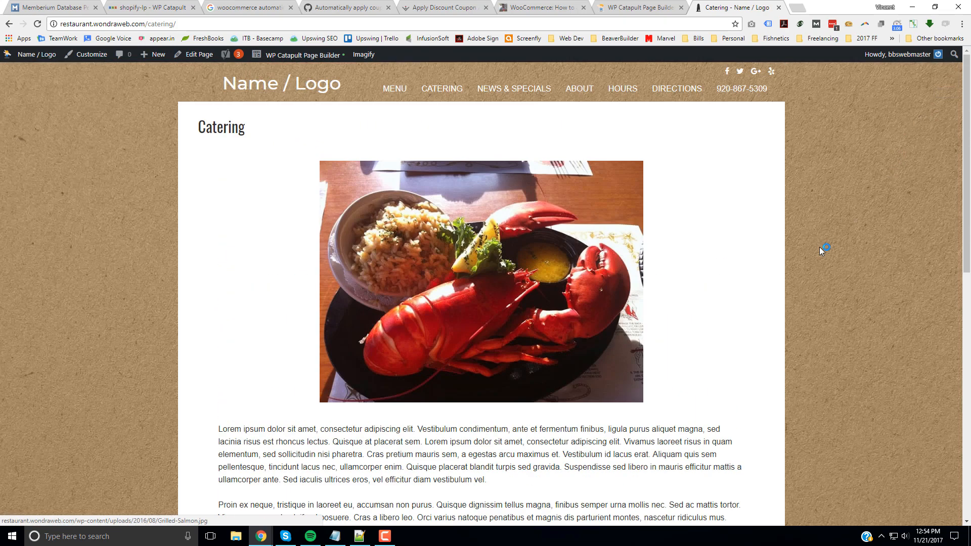